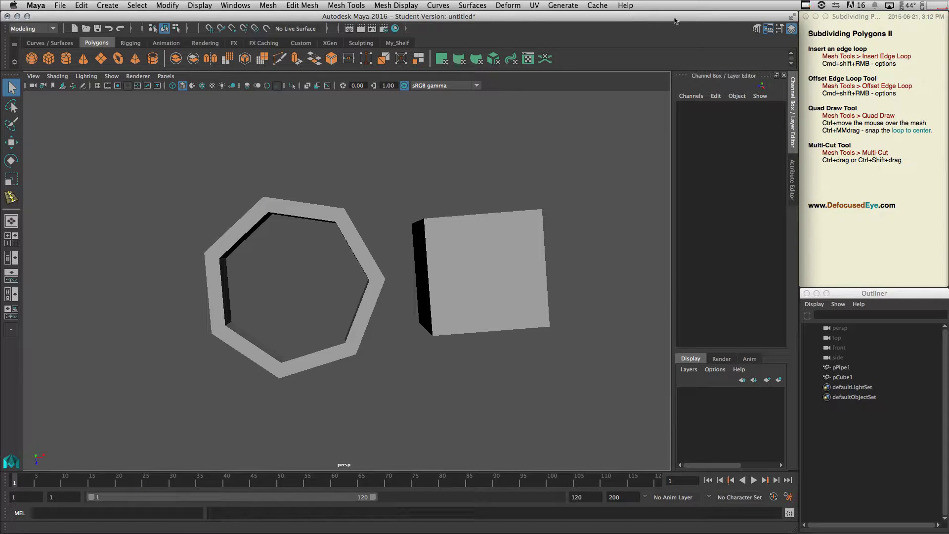
Highlight 'Insert an edge loop' in the notes, then select pCube1 in Maya and open Mesh Tools
left_click(869, 40)
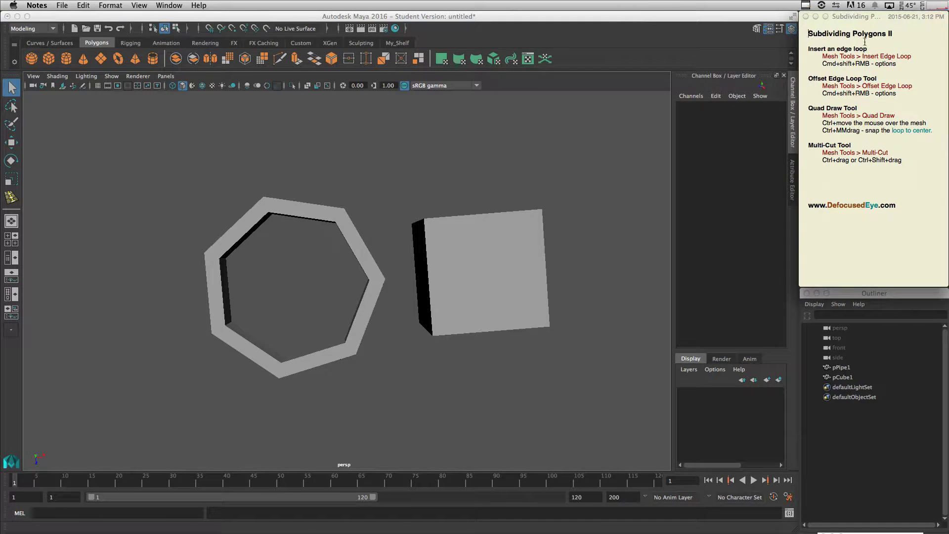
left_click_drag(806, 50, 882, 47)
left_click(384, 16)
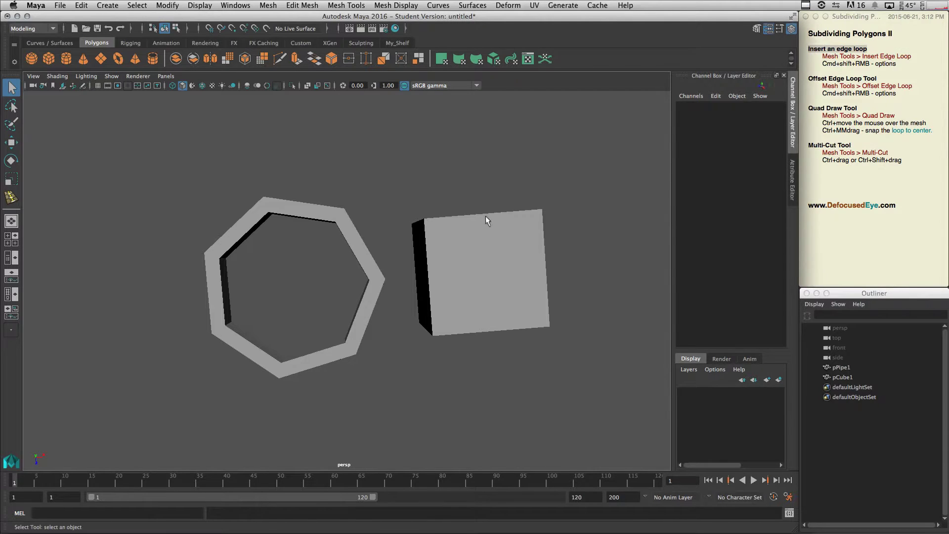
left_click_drag(498, 251, 480, 287, "alt")
left_click(487, 272)
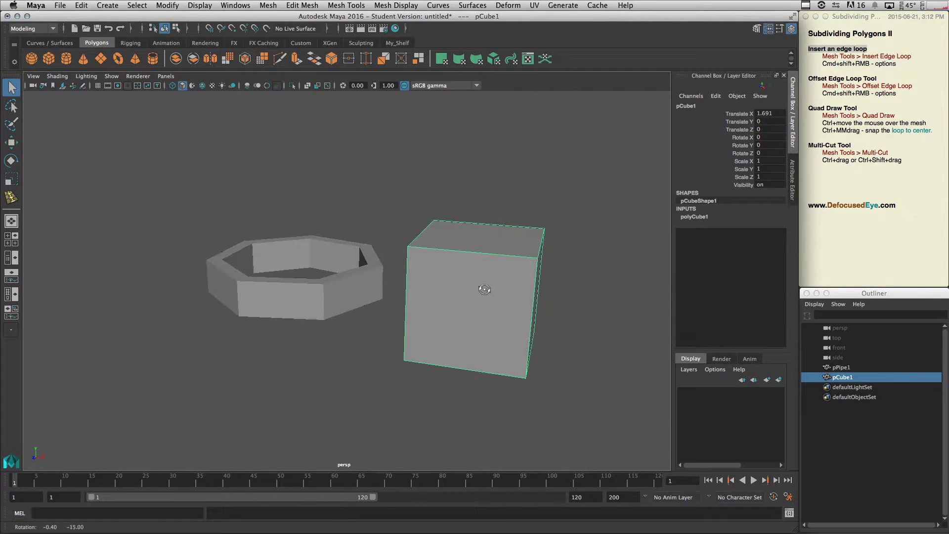
left_click(338, 6)
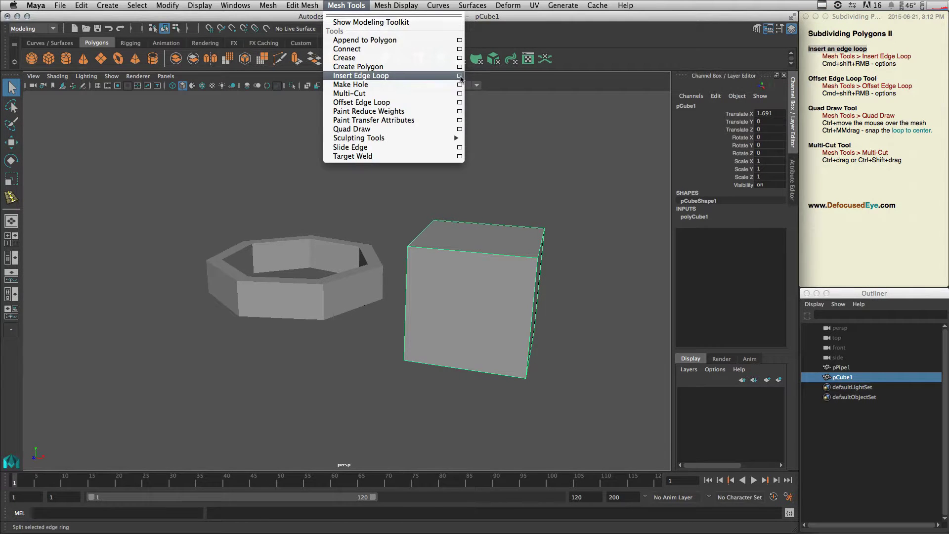
Insert a vertical edge loop down the middle of pCube1 with Insert Edge Loop
left_click(459, 77)
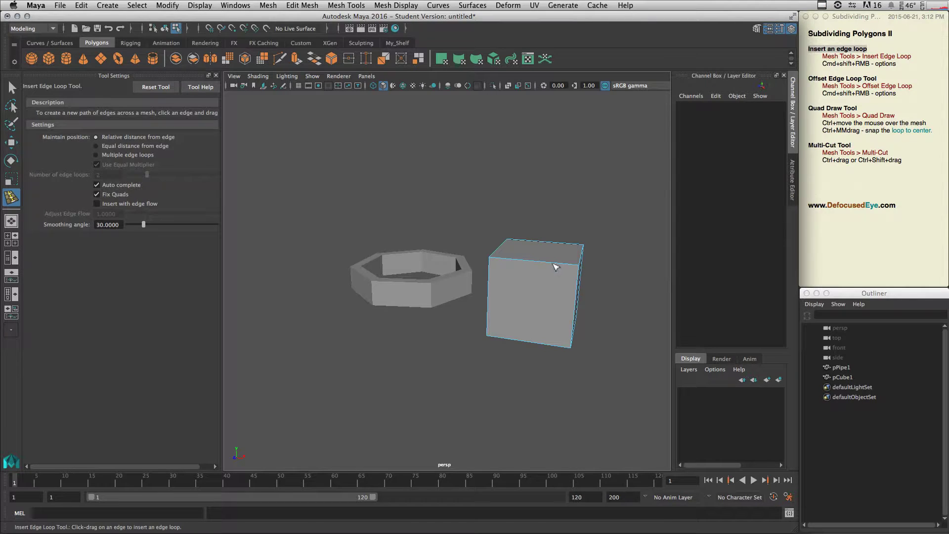
left_click_drag(554, 262, 541, 265)
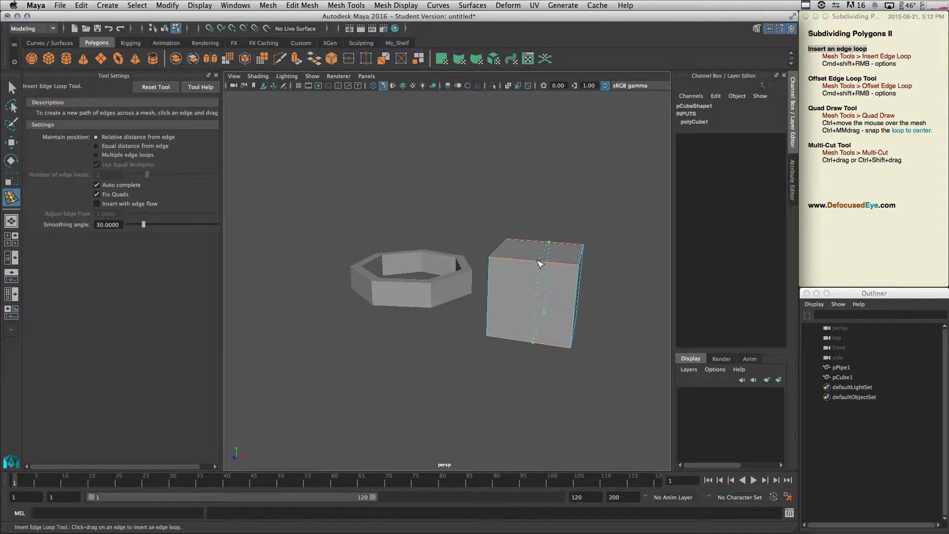
left_click_drag(538, 263, 585, 281)
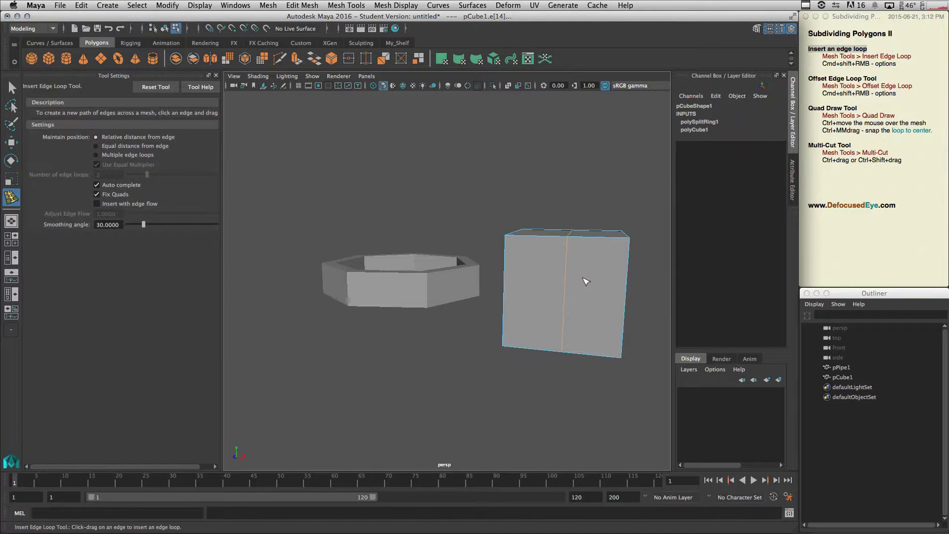
left_click(11, 240)
In the front view, select the cube's two top corner vertices and move them down
key("space")
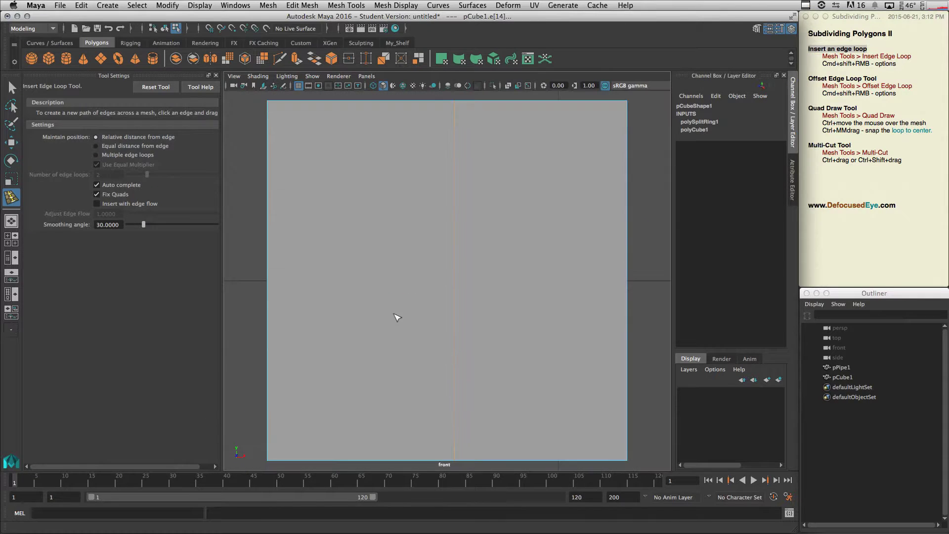
right_click_drag(496, 245, 474, 250, "alt")
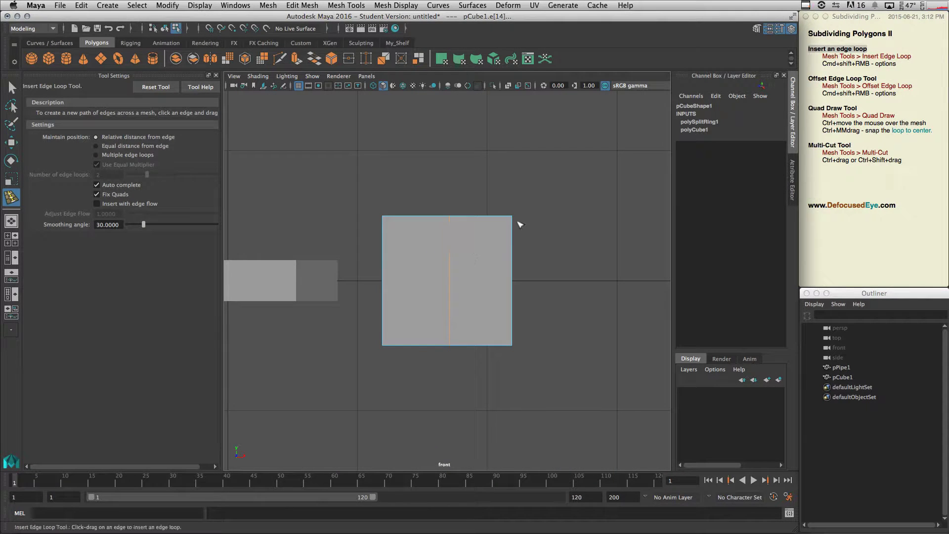
right_click(484, 243)
left_click(434, 242)
left_click_drag(549, 198, 503, 233)
left_click_drag(417, 195, 362, 243, "shift")
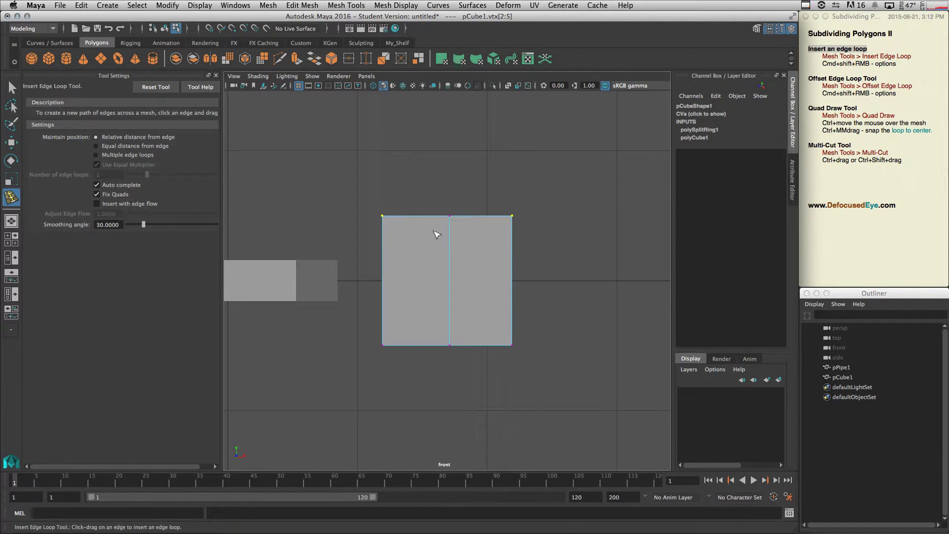
key("w")
left_click_drag(446, 202, 514, 280)
Return to the perspective view in object mode and reactivate Insert Edge Loop
key("space")
key("space")
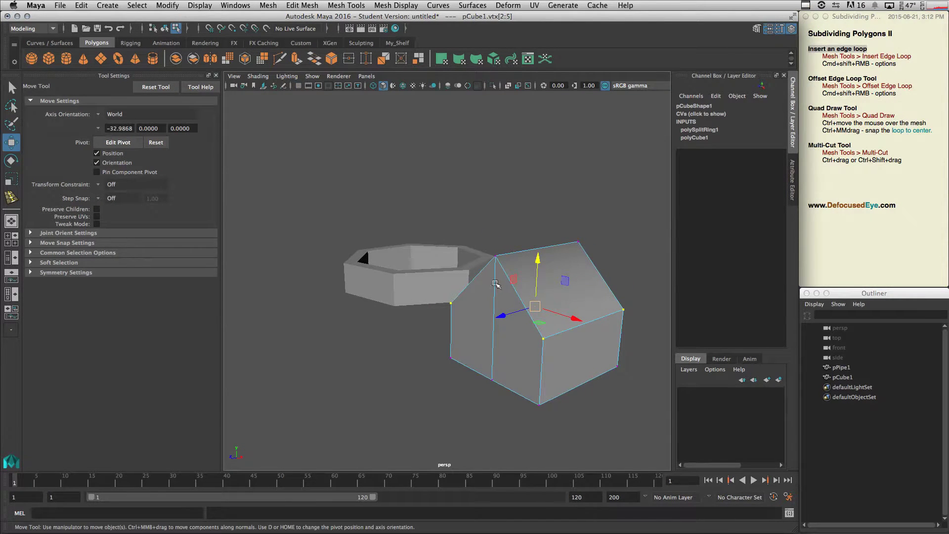
right_click_drag(514, 279, 546, 258)
left_click(234, 249)
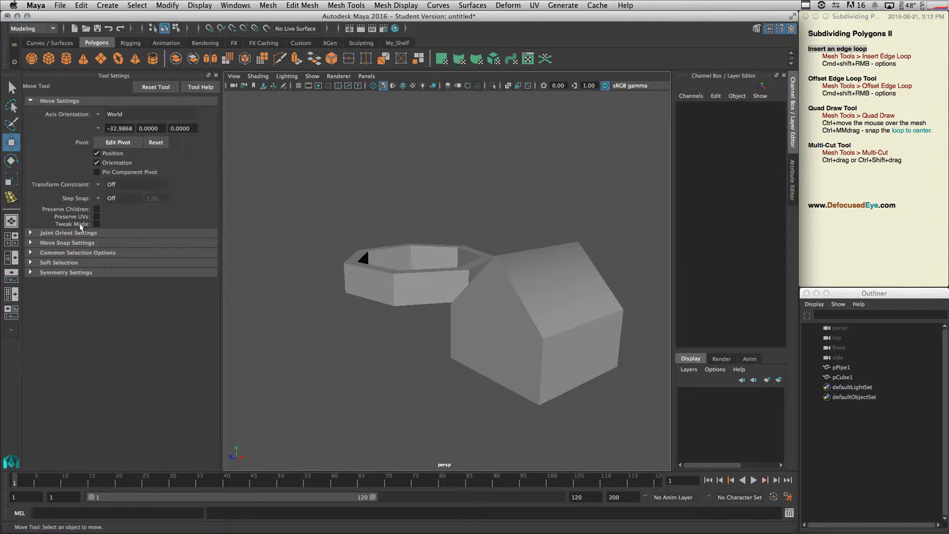
left_click(12, 89)
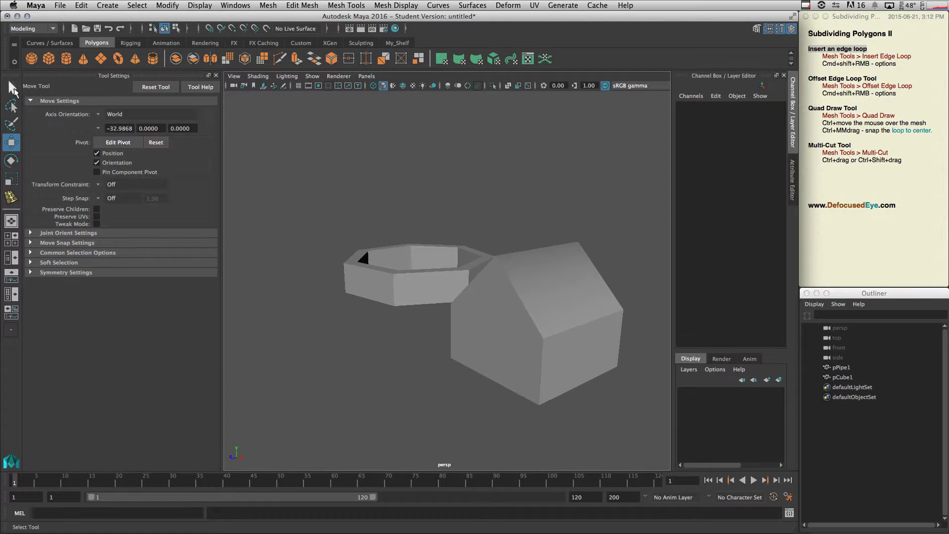
left_click(11, 198)
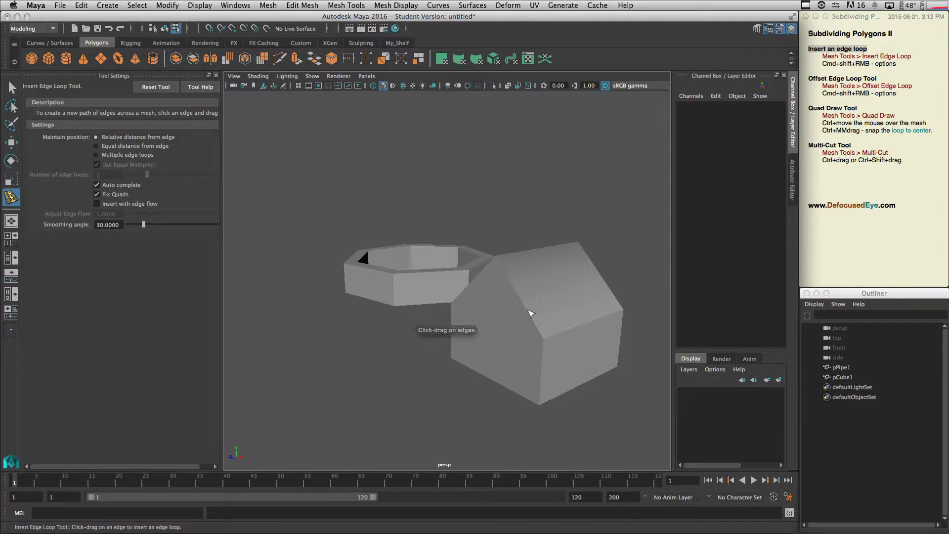
Insert a trial horizontal edge loop around the house, then undo it
right_click_drag(525, 291, 569, 278)
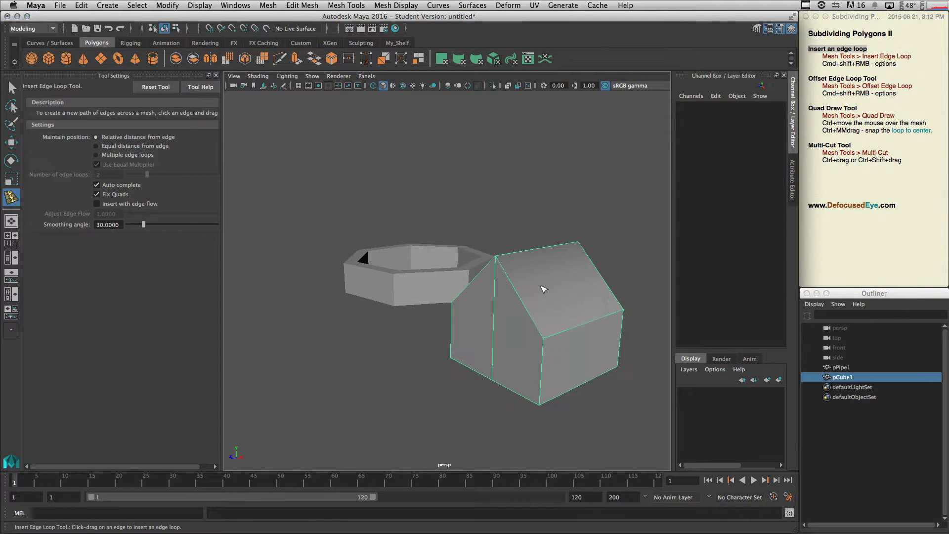
left_click_drag(588, 364, 572, 332, "alt")
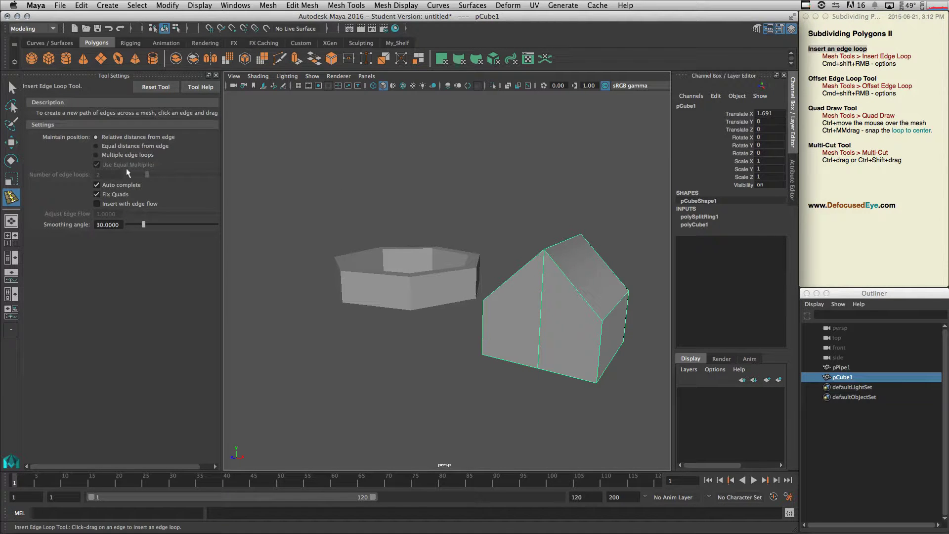
left_click(544, 346)
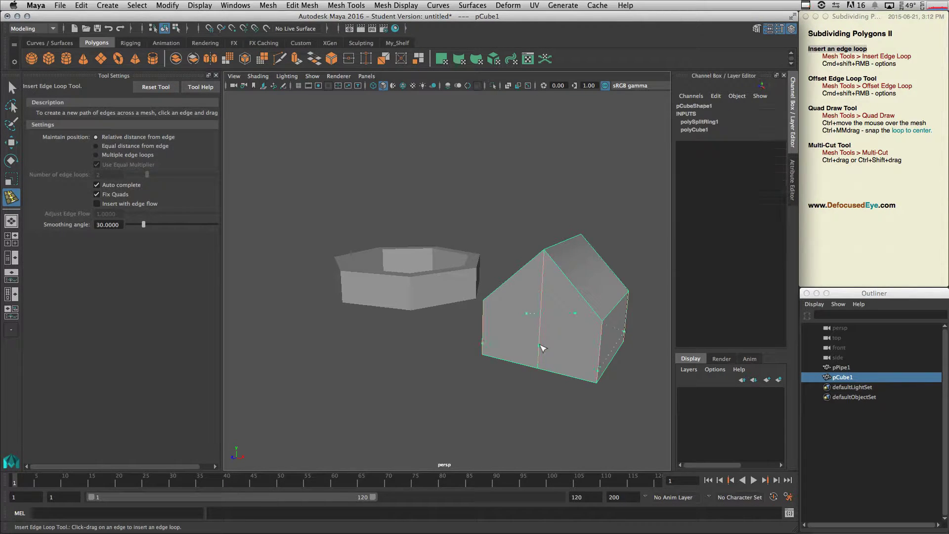
left_click(546, 315)
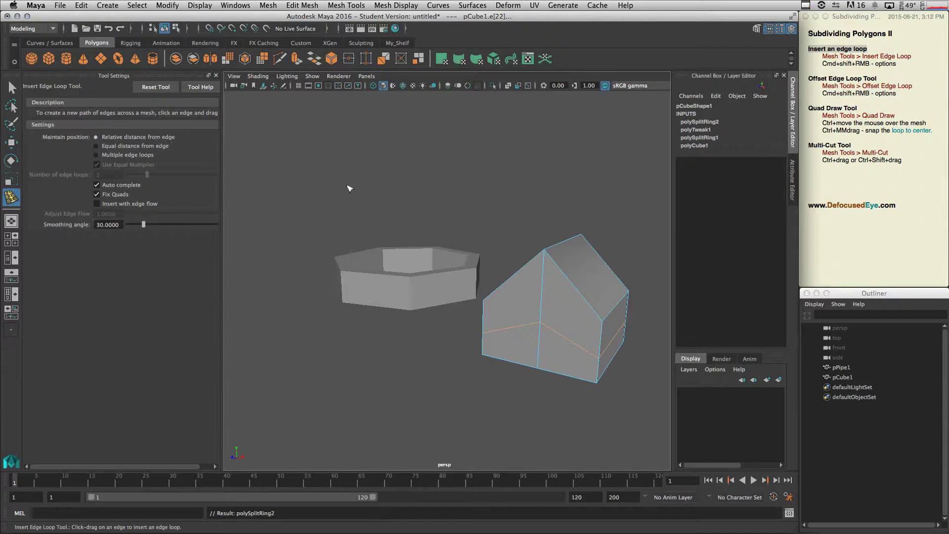
key("z")
Preview loops along the roof and bottom, undo, and choose Equal distance from edge
left_click_drag(573, 348, 566, 253, "alt")
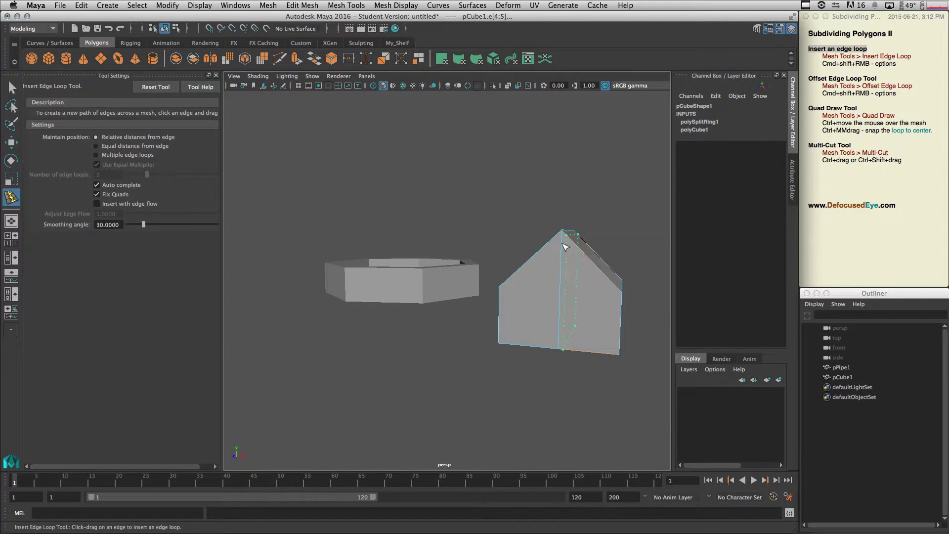
left_click_drag(560, 335, 566, 248)
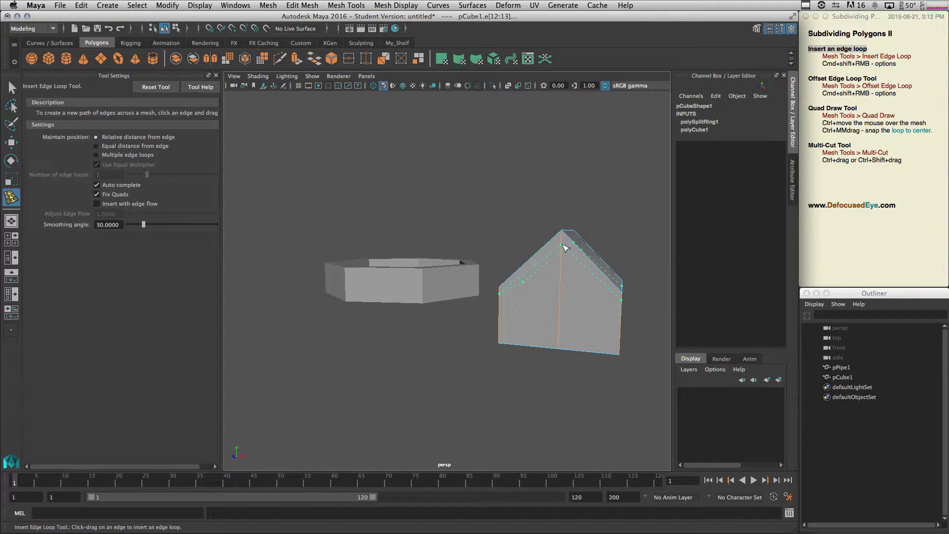
left_click_drag(564, 250, 607, 350)
left_click_drag(514, 341, 566, 329)
key("z")
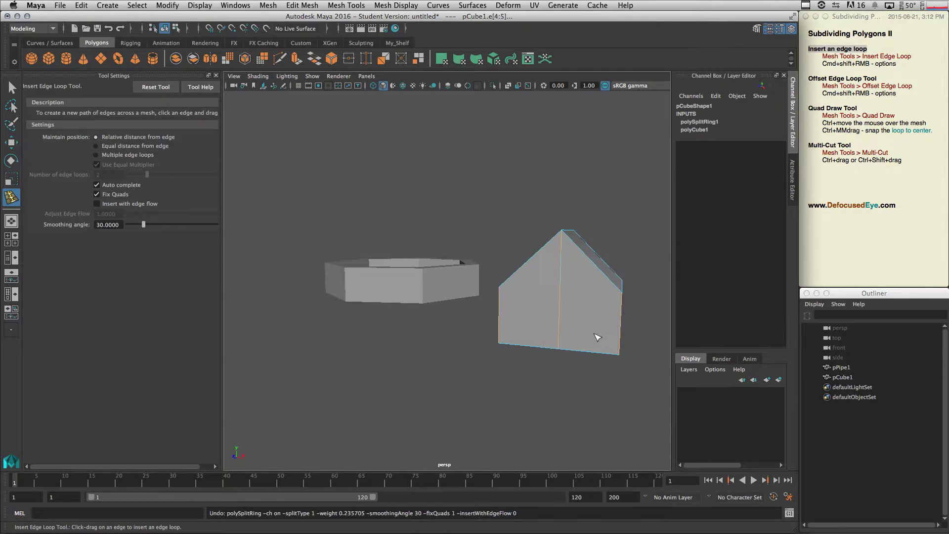
left_click(96, 146)
Test equal-distance loops on the bottom edge and across the roof, undoing each
left_click_drag(561, 342, 562, 343)
key("z")
left_click_drag(564, 244, 564, 243)
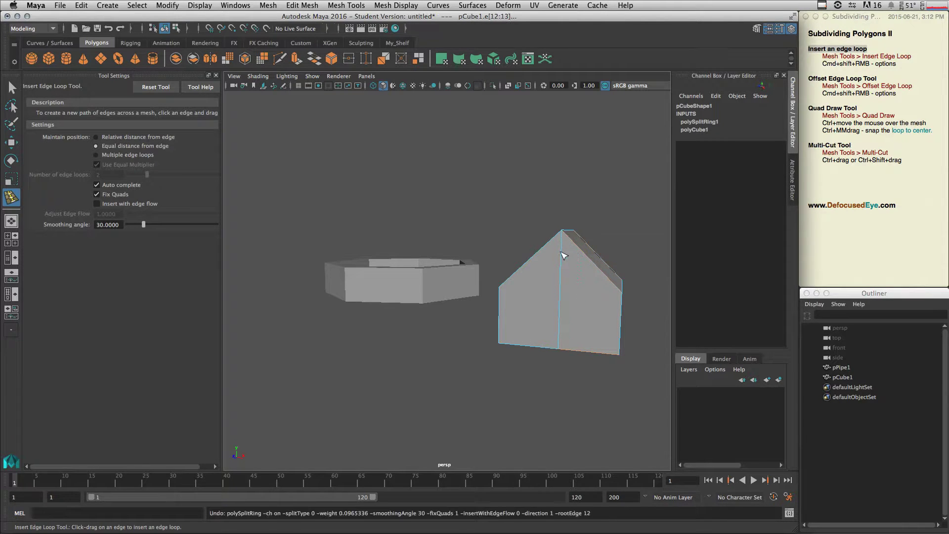
middle_click_drag(563, 266, 513, 279, "alt")
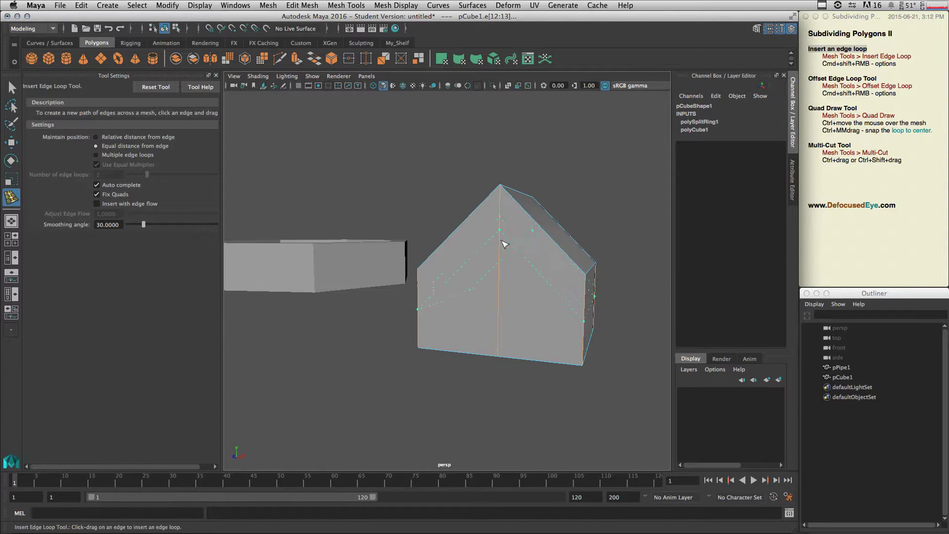
left_click_drag(504, 246, 502, 250)
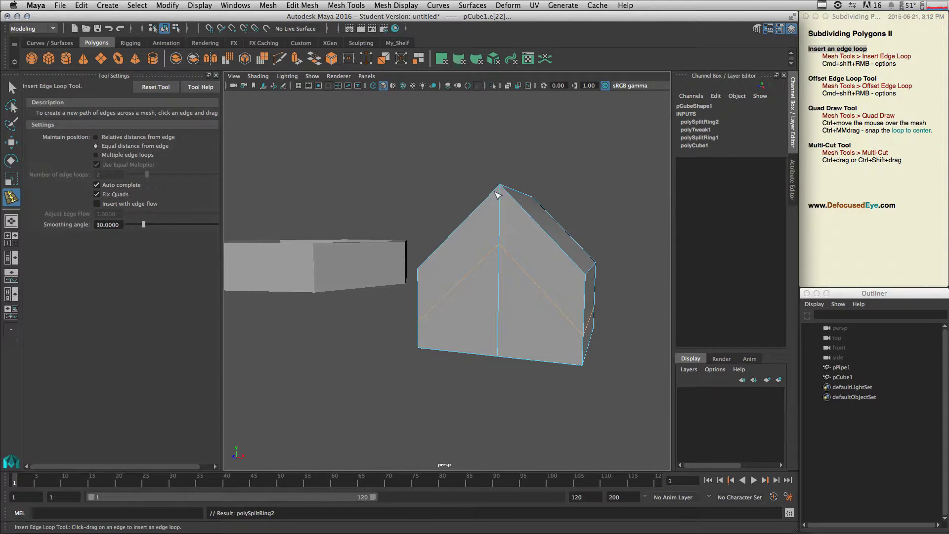
key("ctrl+z")
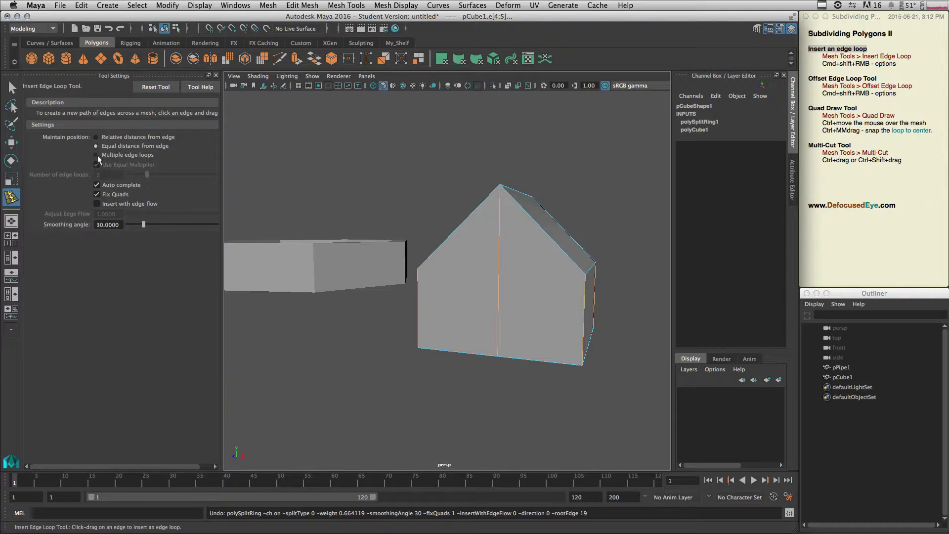
With Multiple edge loops, try 2 and then 3 loops around the house, undoing both
left_click(136, 155)
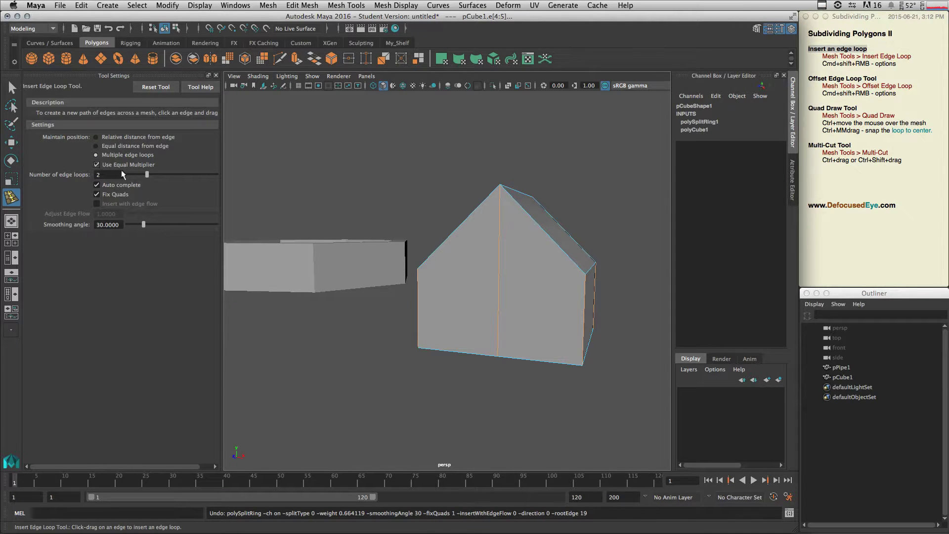
left_click(499, 276)
left_click_drag(601, 329, 588, 334, "alt")
key("ctrl+z")
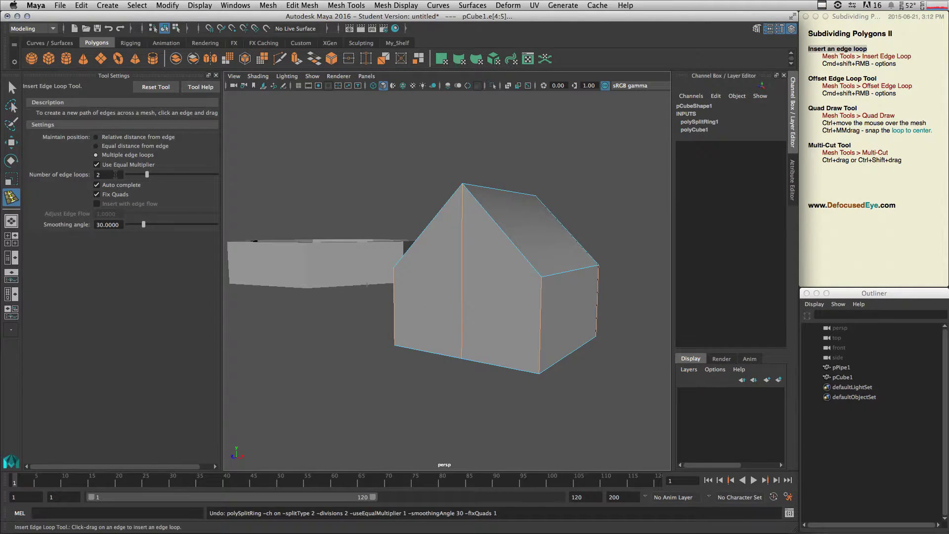
left_click(466, 296)
left_click_drag(551, 311, 576, 314, "alt")
key("ctrl+z")
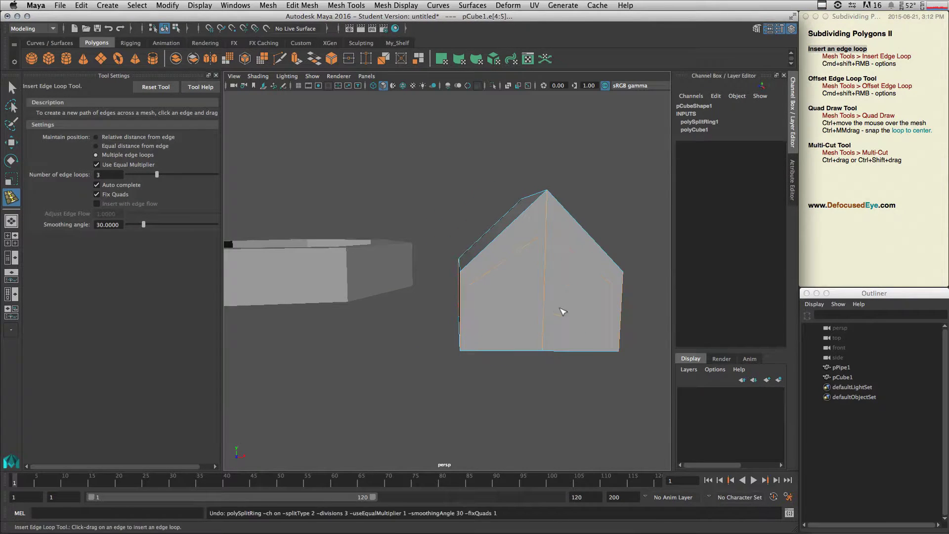
left_click_drag(539, 282, 469, 274, "alt")
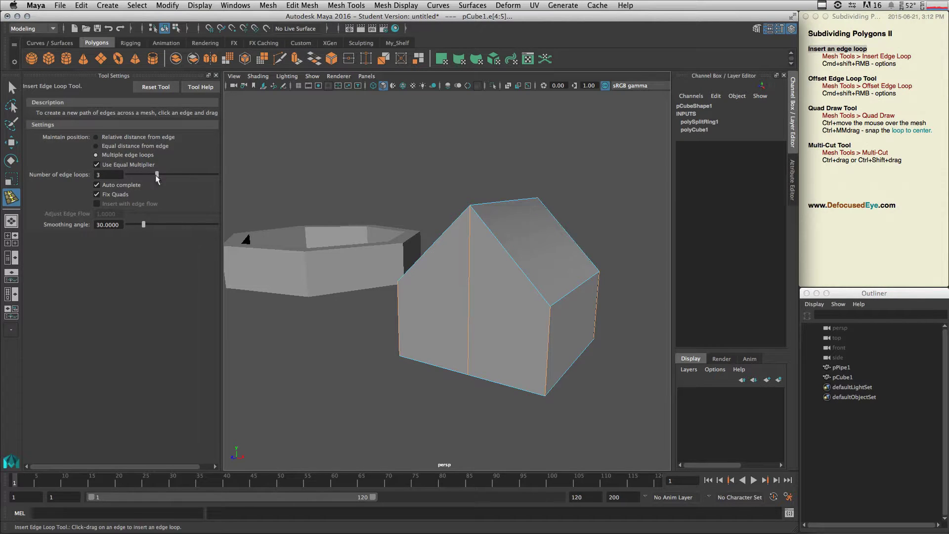
Set Number of edge loops to 1 and insert one loop around the walls and one over the roof
left_click_drag(157, 177, 138, 176)
left_click(470, 310)
left_click_drag(470, 310, 511, 291, "alt")
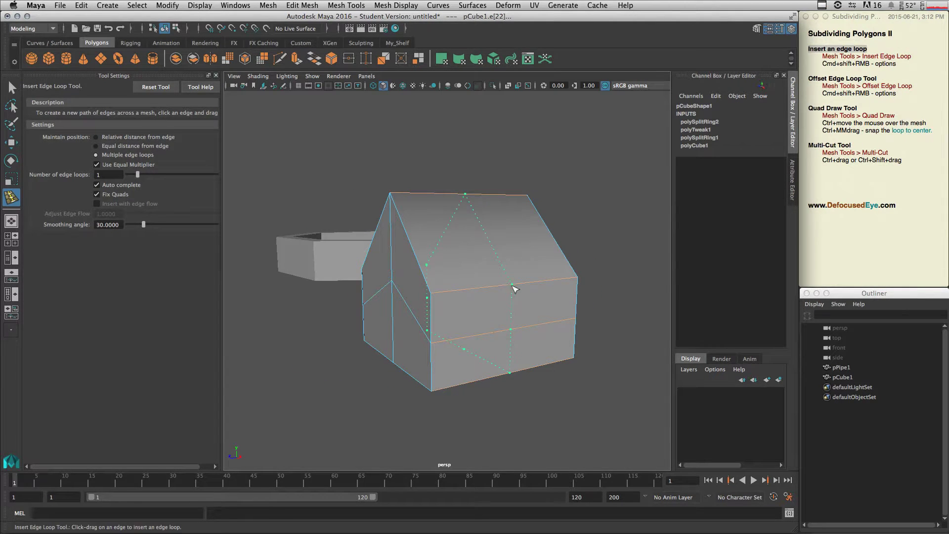
left_click(514, 290)
left_click_drag(555, 326, 428, 220, "alt")
left_click_drag(435, 313, 497, 252, "alt")
left_click_drag(519, 393, 544, 383, "alt")
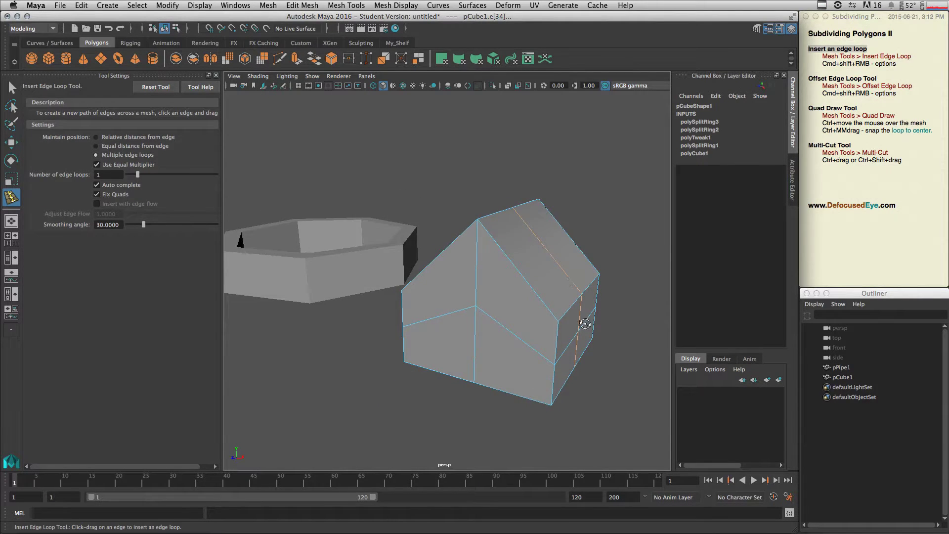
left_click_drag(583, 322, 560, 334, "alt")
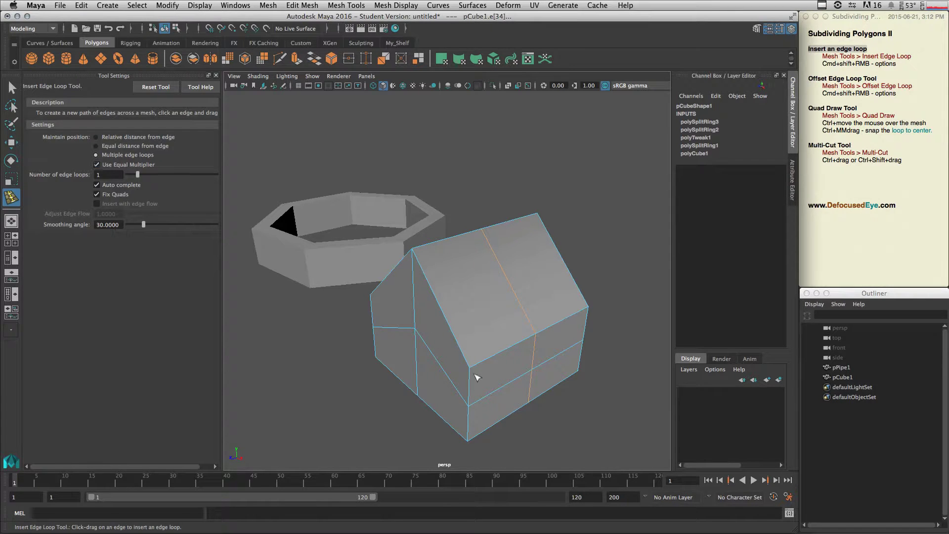
left_click_drag(409, 374, 227, 248, "alt")
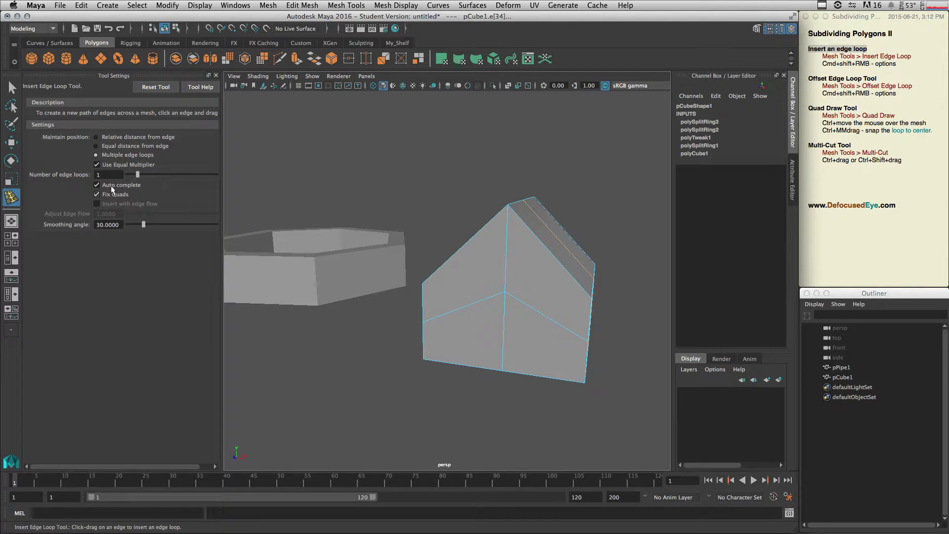
Set Relative distance, turn off Auto complete, and commit a two-edge path with Enter
left_click(115, 138)
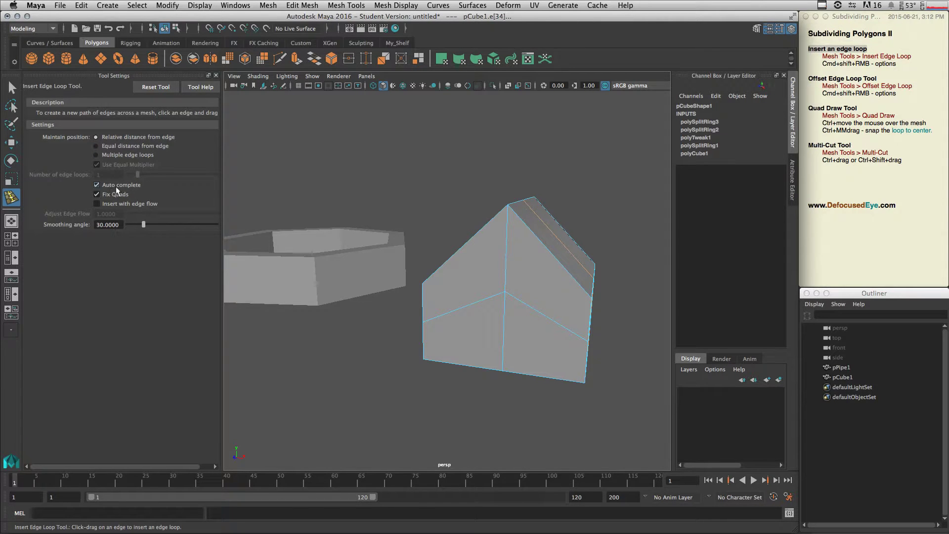
left_click(97, 185)
left_click(503, 349)
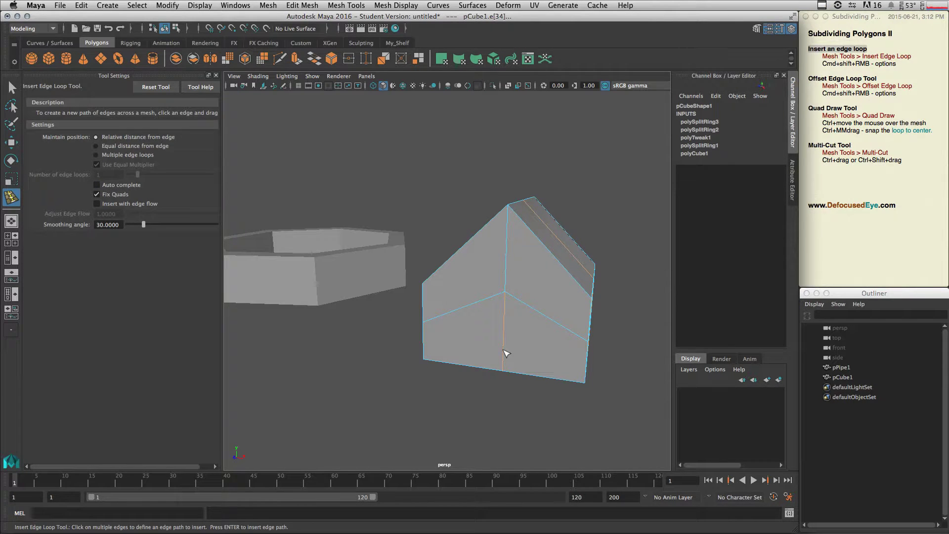
left_click(541, 303)
key("Return")
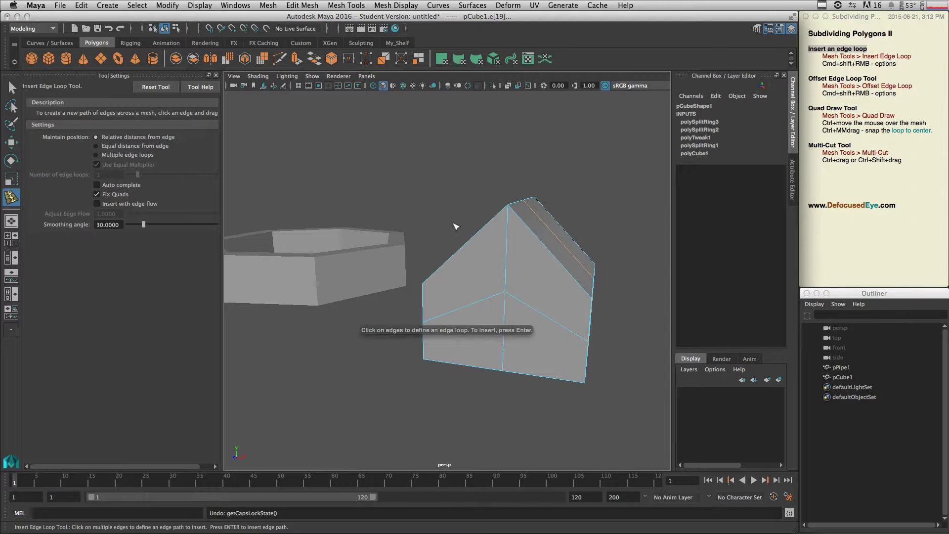
Clear the selection and reactivate the Insert Edge Loop tool
key("q")
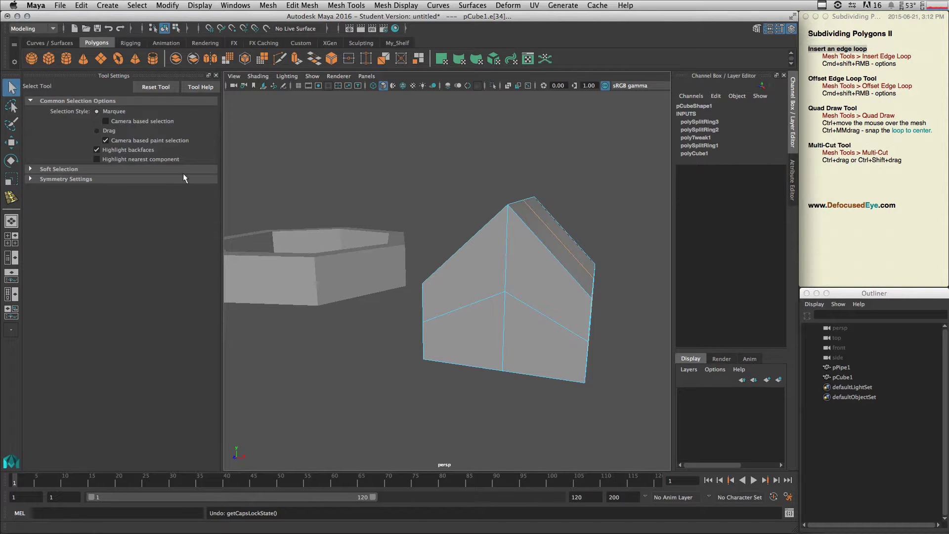
left_click(647, 360)
left_click(11, 198)
left_click(11, 198)
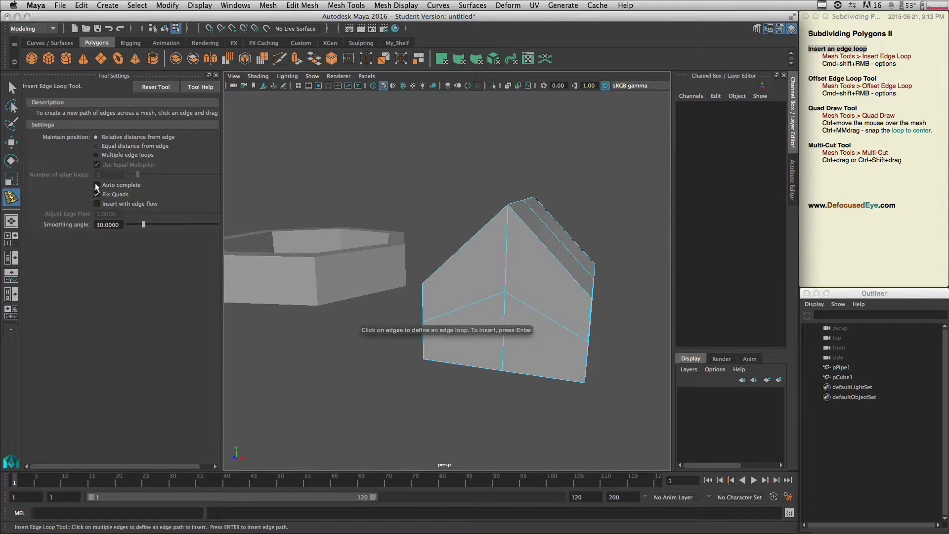
Build an edge path across the front and right walls to insert a low loop
left_click(508, 352)
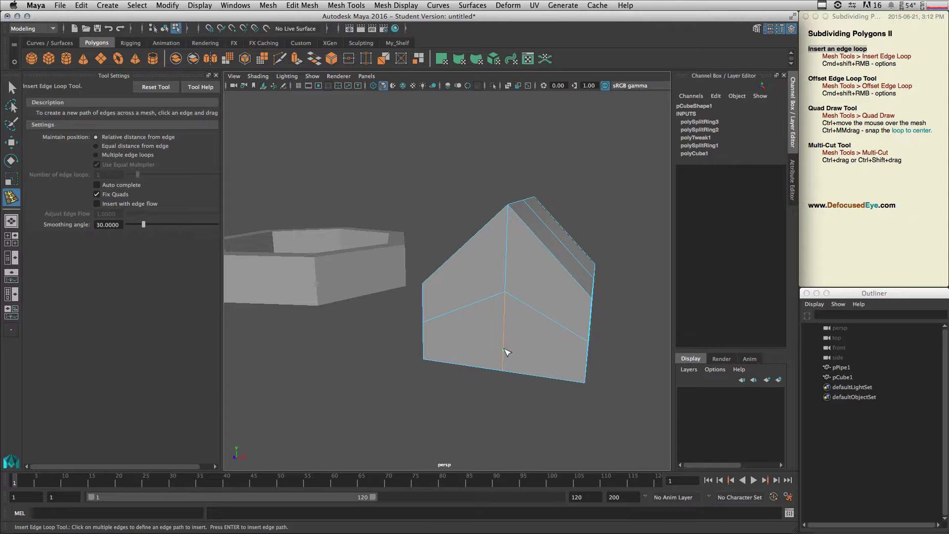
left_click(507, 353)
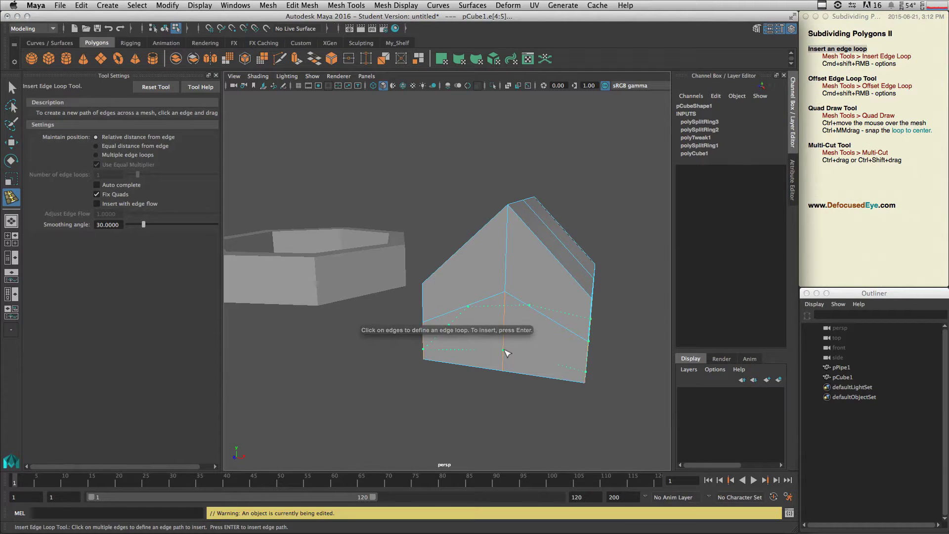
mouse_move(618, 360)
left_mouse_down("alt")
mouse_move(471, 344)
mouse_move(624, 348)
left_mouse_up("alt")
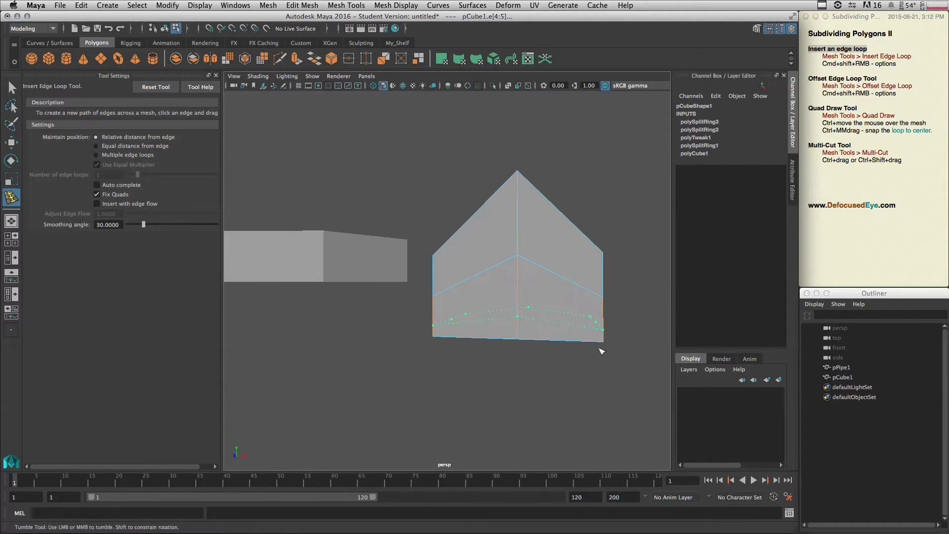
left_click(522, 275)
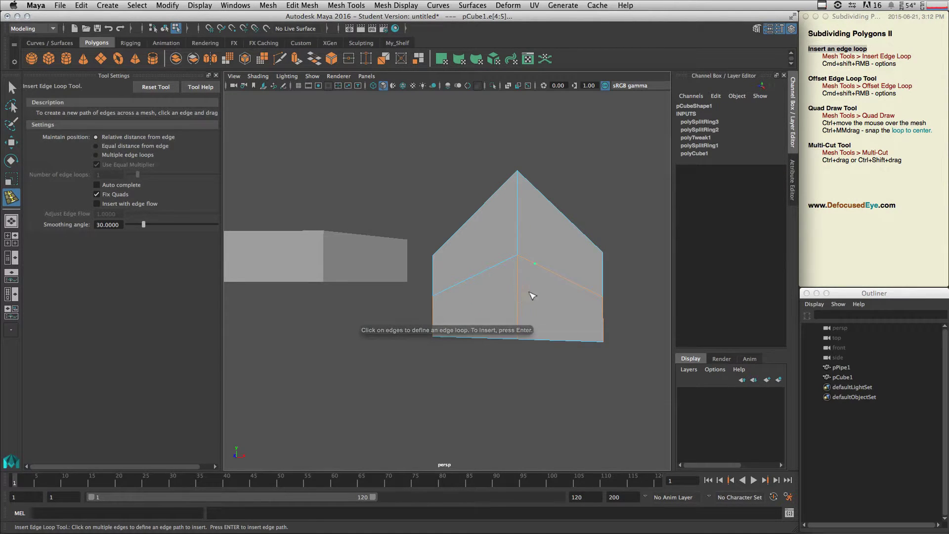
left_click(520, 280)
scroll(515, 281, "up", 4)
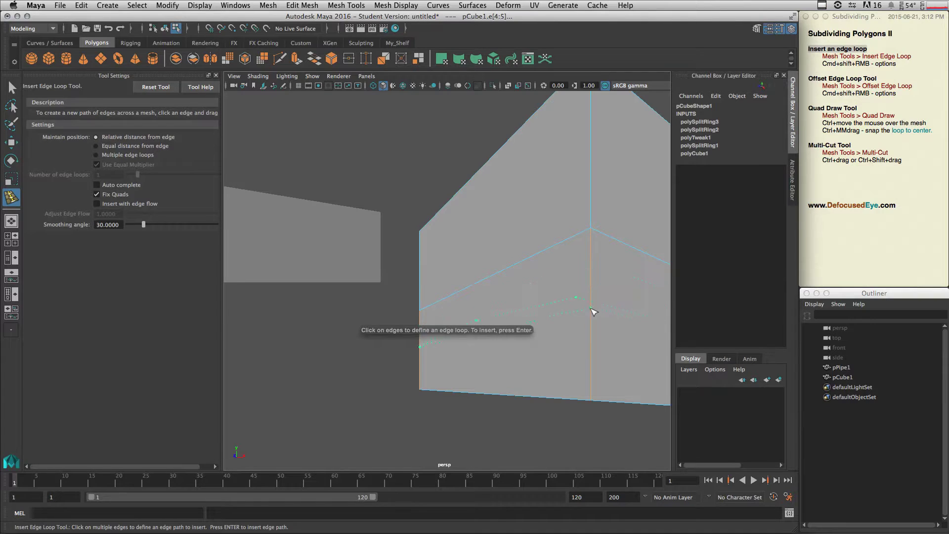
scroll(603, 328, "down", 4)
left_click_drag(566, 330, 505, 312, "alt")
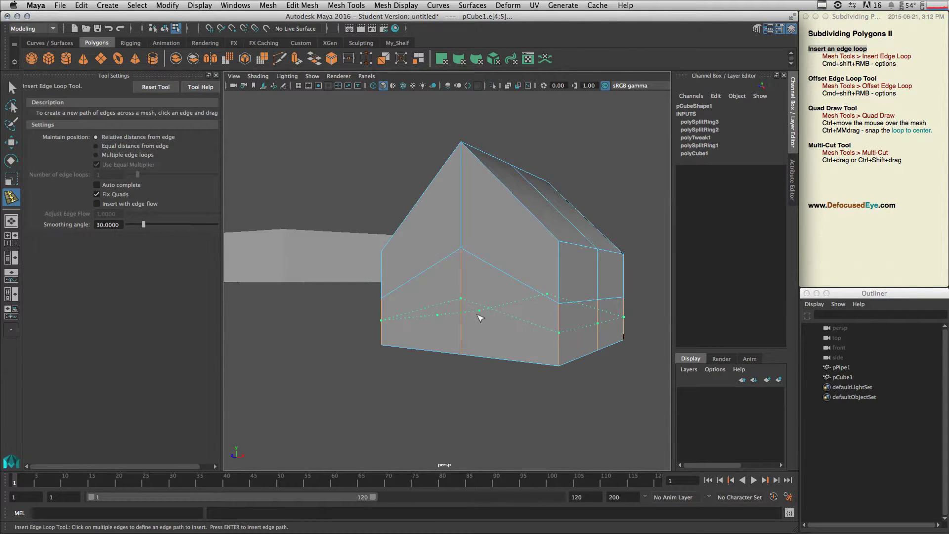
left_click(519, 317)
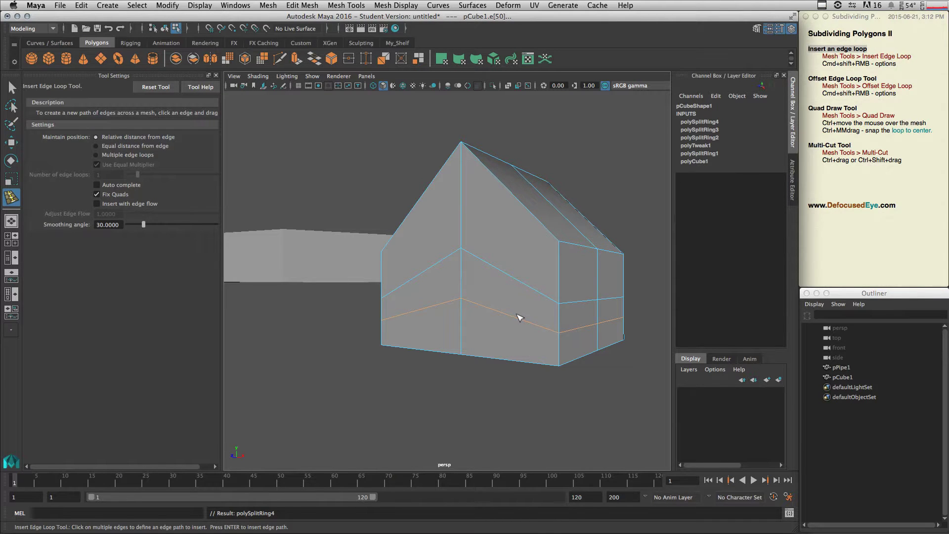
Undo the loop and start a new edge path across the lower wall and right side
key("ctrl+z")
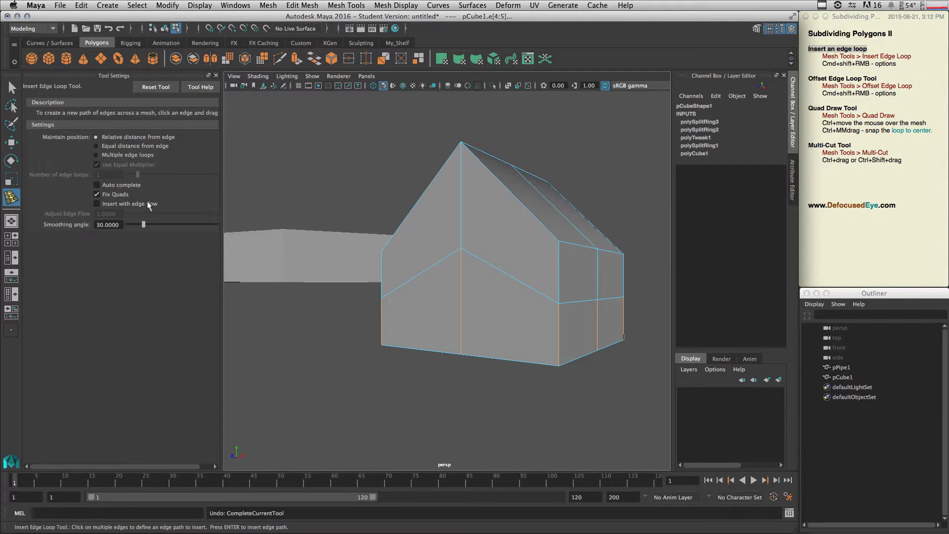
scroll(445, 229, "up", 3)
left_click(117, 187)
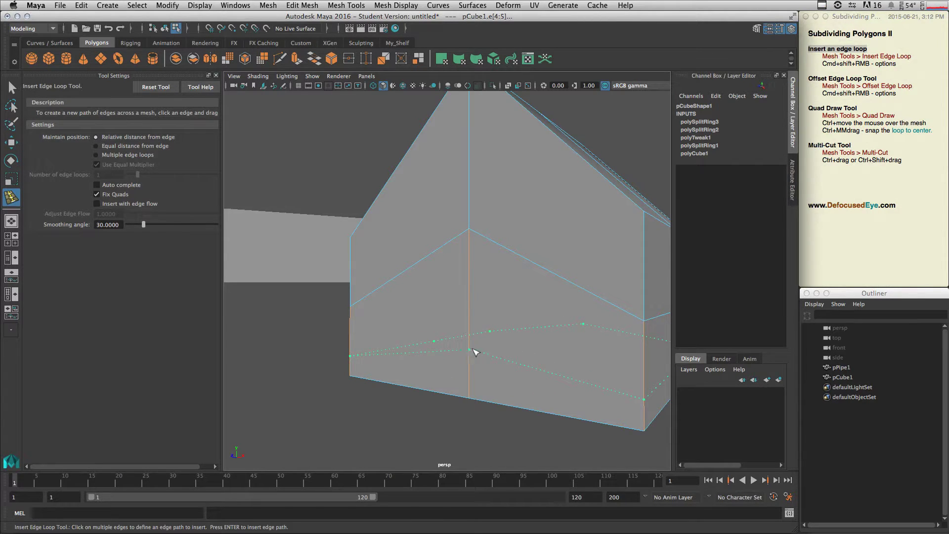
left_click(470, 350)
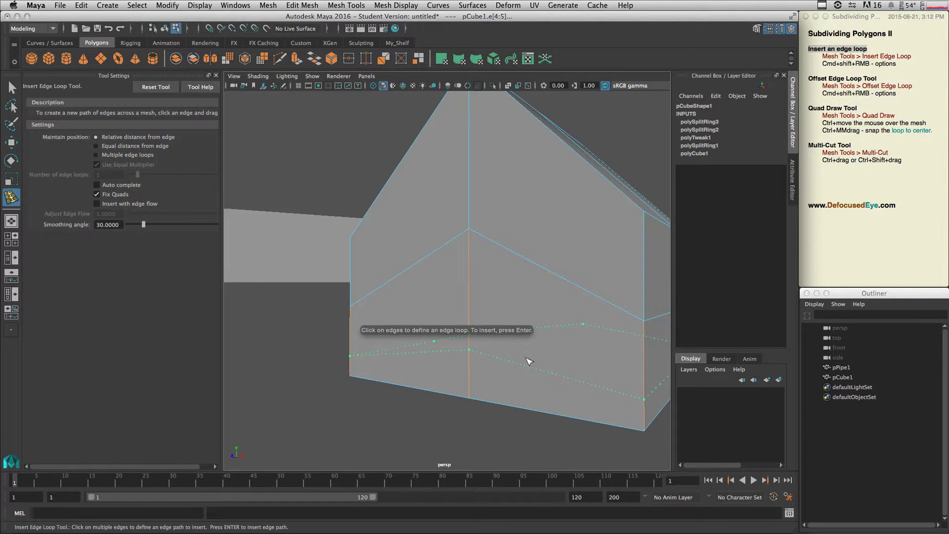
left_click(568, 284)
scroll(593, 331, "down", 3)
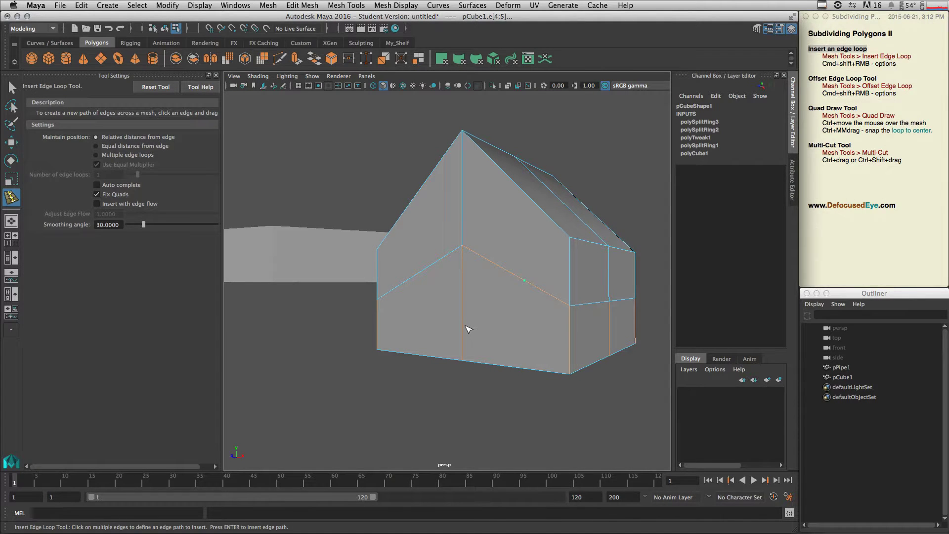
left_click_drag(544, 356, 444, 381, "alt")
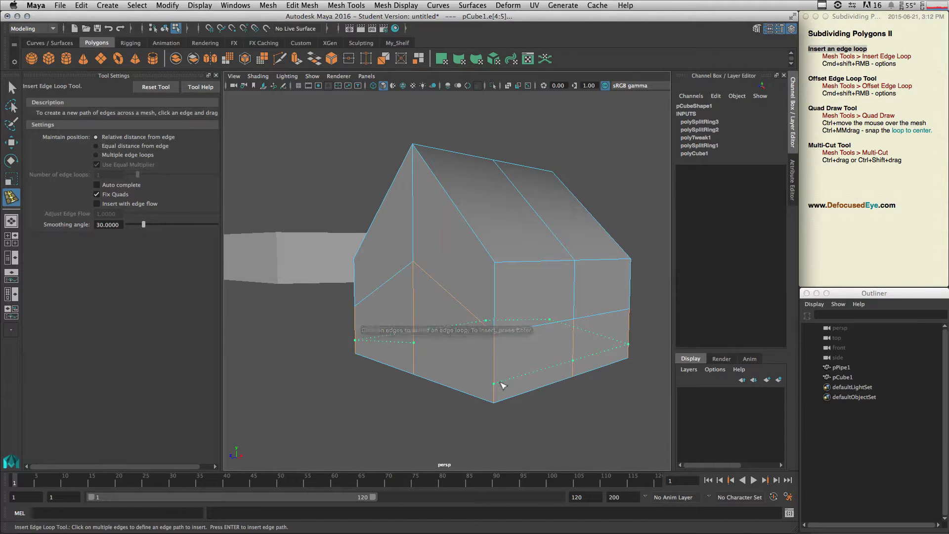
left_click(546, 327)
Commit the low edge path with Enter and return the house to object mode
left_click_drag(613, 332, 464, 335, "alt")
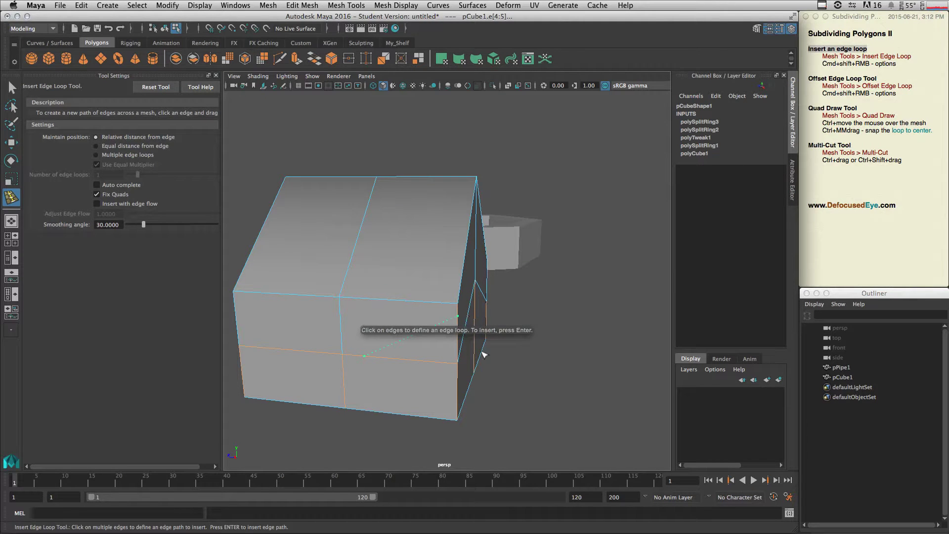
left_click_drag(487, 362, 408, 330, "alt")
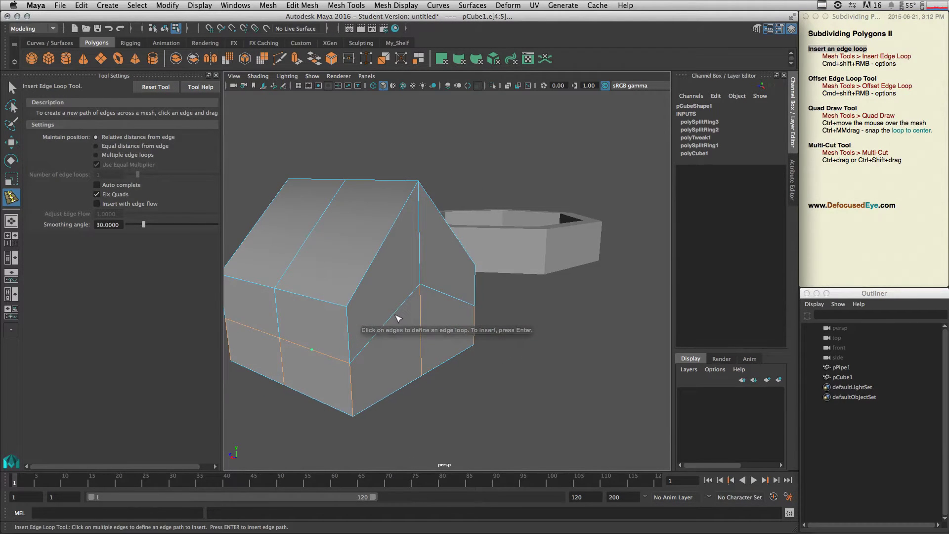
left_click_drag(354, 313, 524, 357, "alt")
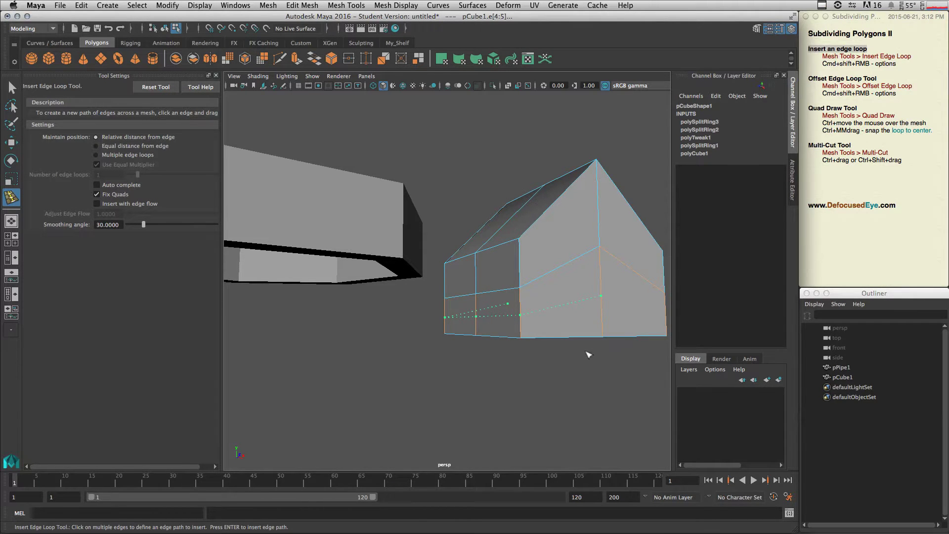
left_click_drag(594, 347, 561, 366, "alt")
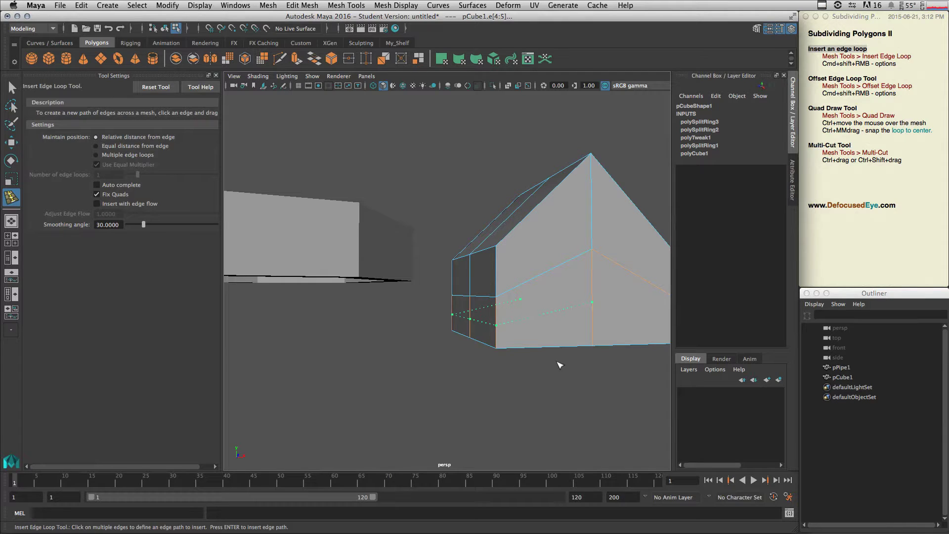
key("Return")
left_click_drag(593, 357, 464, 347, "alt")
left_click_drag(579, 363, 550, 371, "alt")
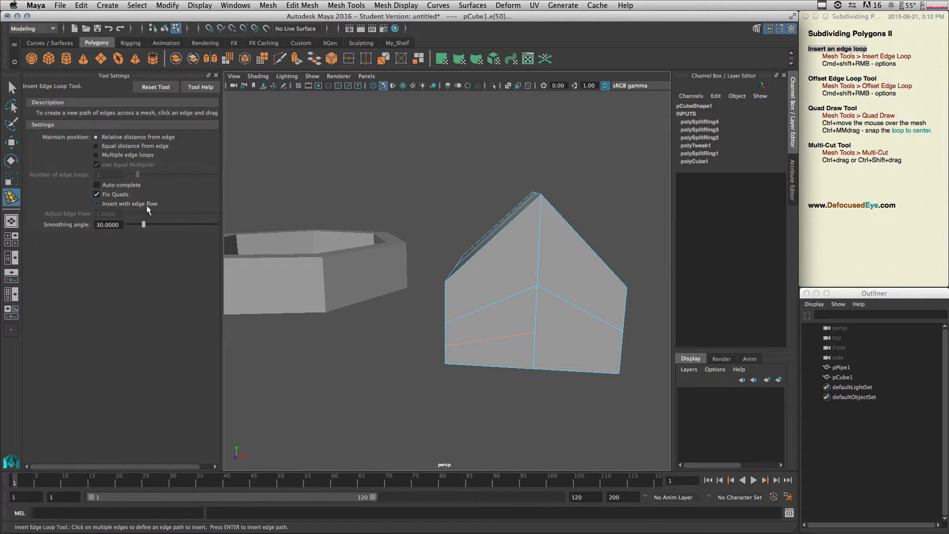
right_click_drag(534, 278, 565, 263)
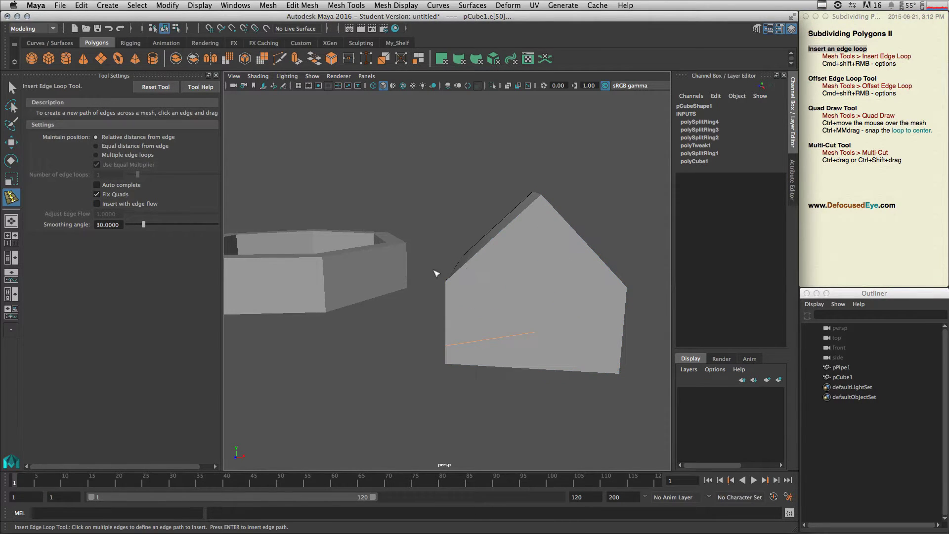
Select pPipe1 and frame it up close, looking down into the pipe
left_click(361, 281)
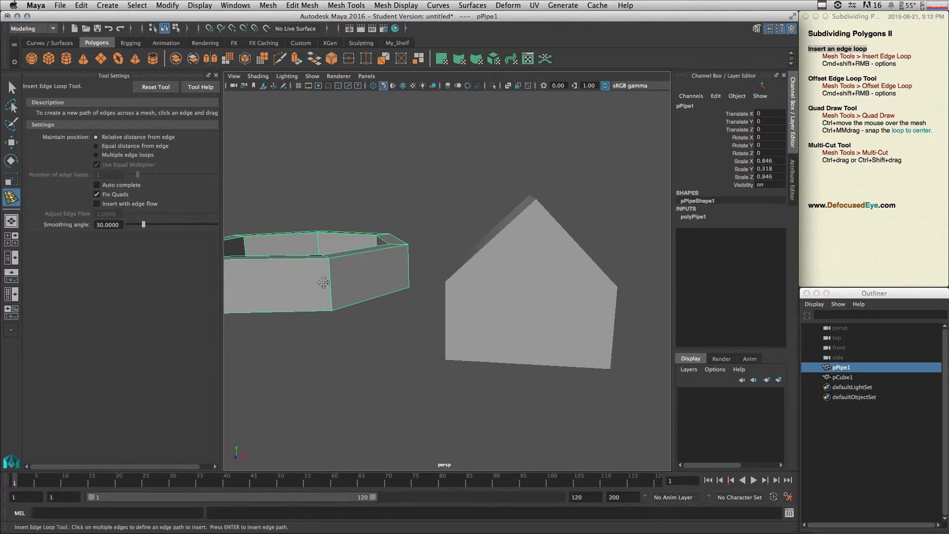
middle_click_drag(366, 291, 457, 301, "alt")
left_click_drag(457, 301, 396, 322, "alt")
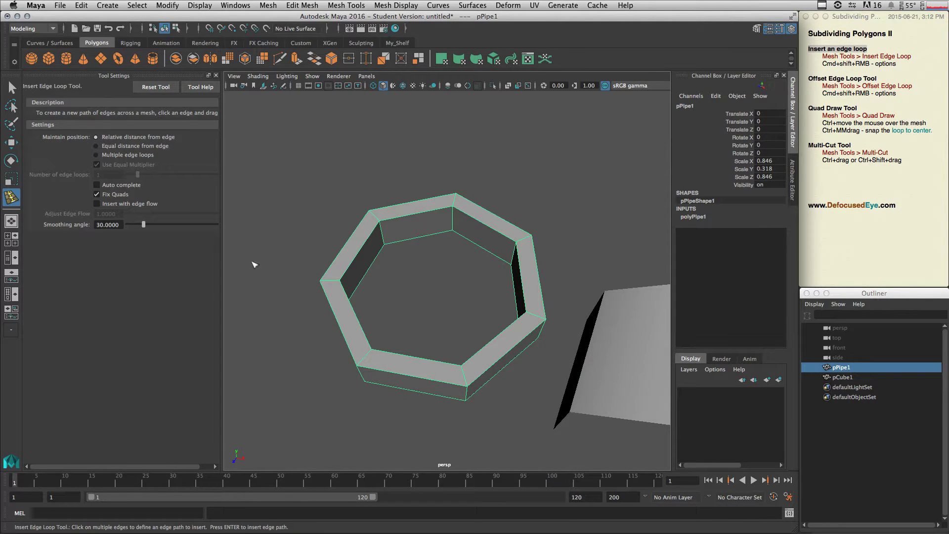
left_click(416, 358)
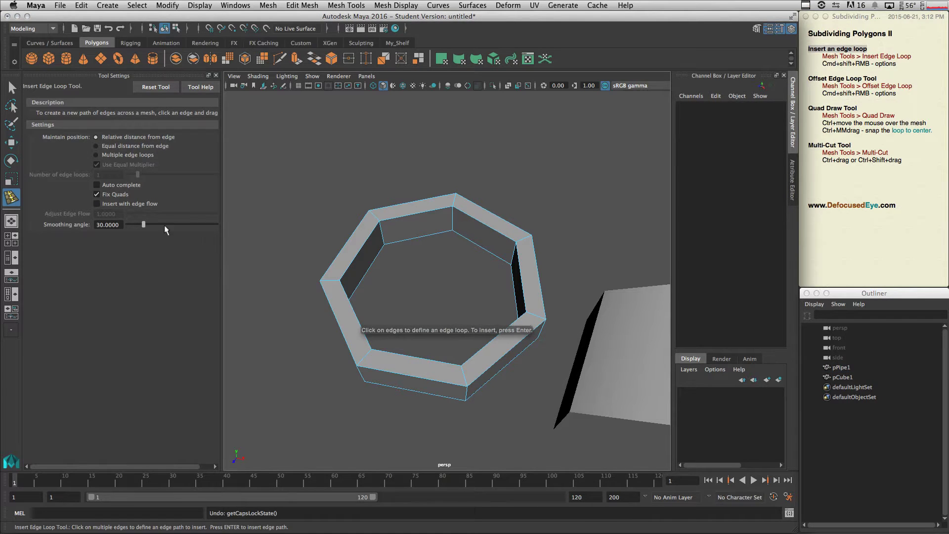
Enable Auto complete, insert a loop around the pipe, then add another with Insert with edge flow
left_click(97, 185)
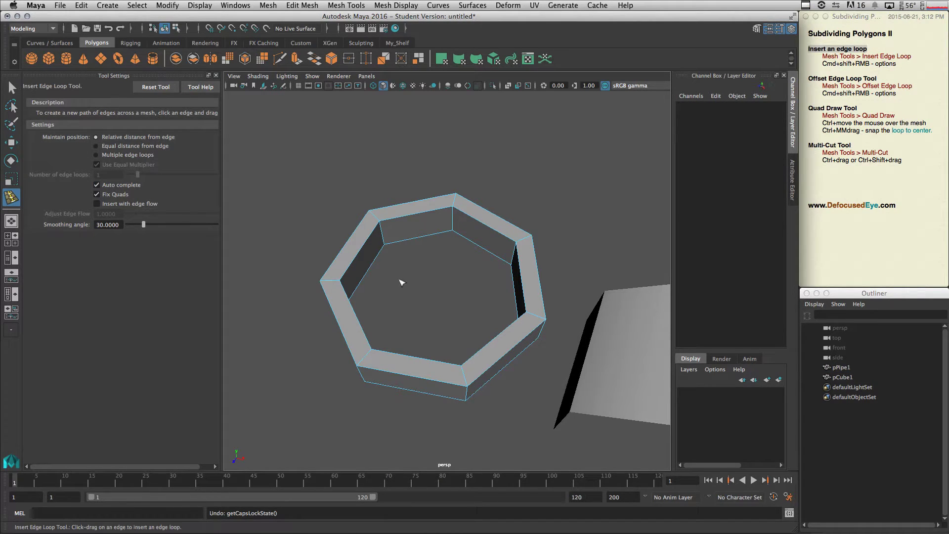
left_click_drag(417, 359, 423, 394)
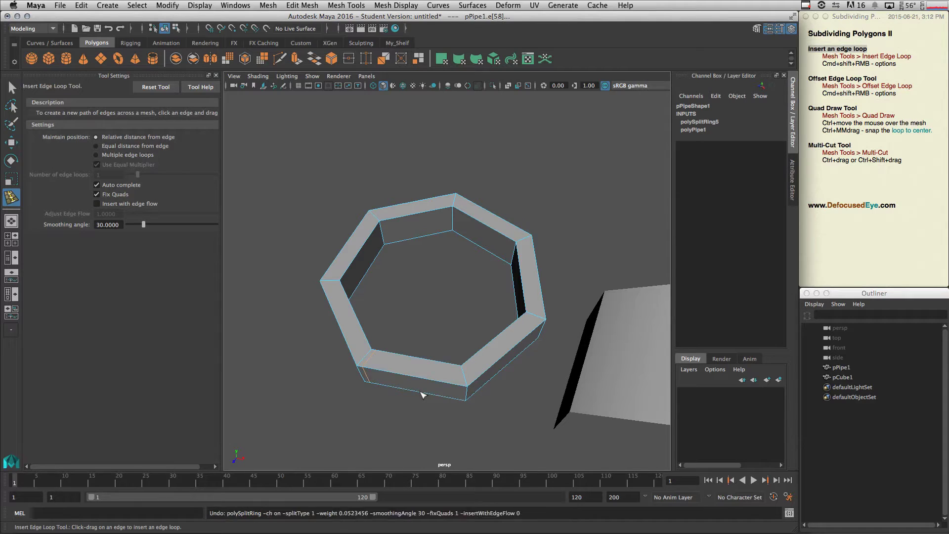
left_click(141, 208)
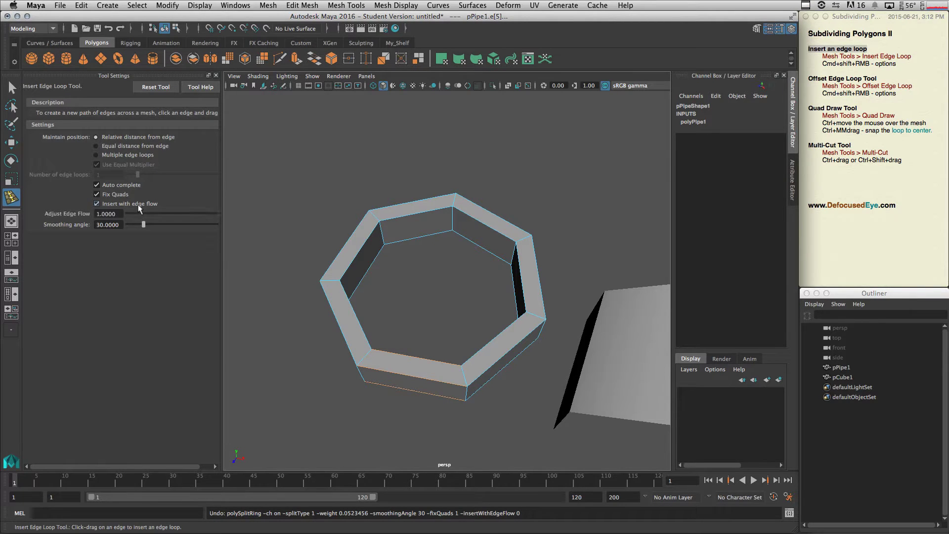
left_click_drag(401, 359, 420, 361)
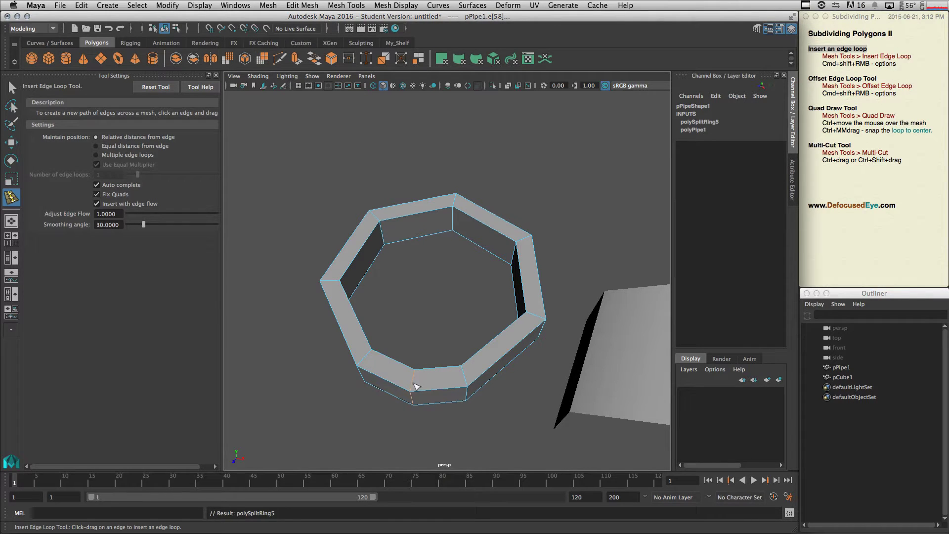
left_click_drag(359, 322, 372, 321)
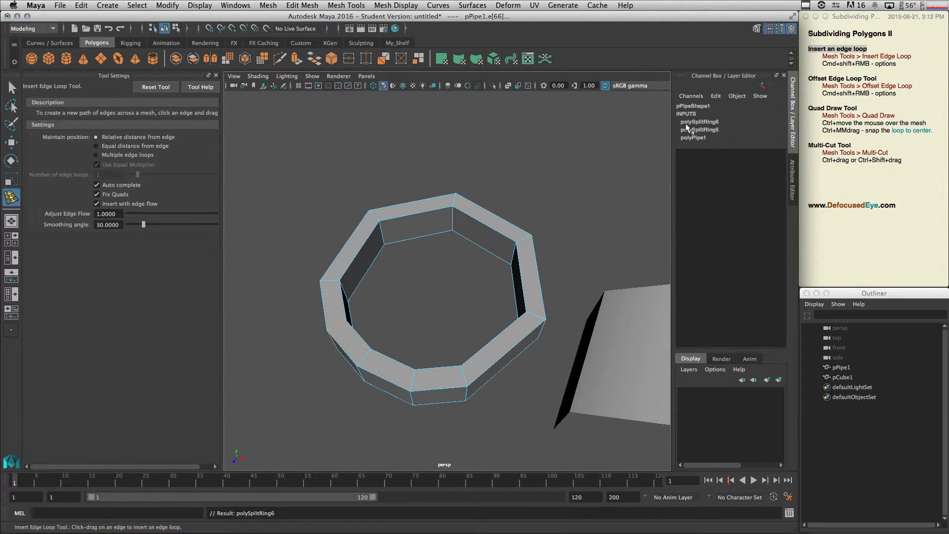
left_click(793, 172)
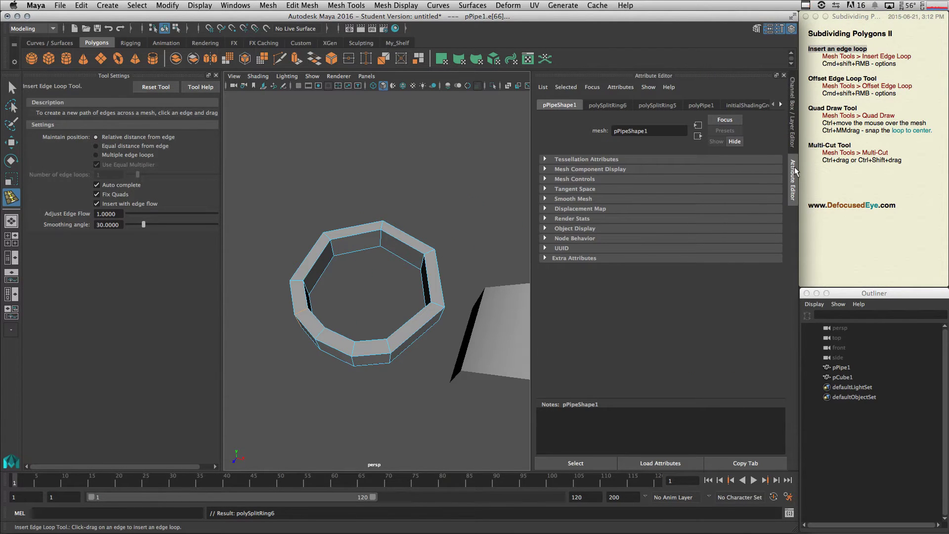
Set Adjust Edge Flow of the pipe's polySplitRing6 loop to 2.000 and inspect the reshaped loop
left_click(600, 111)
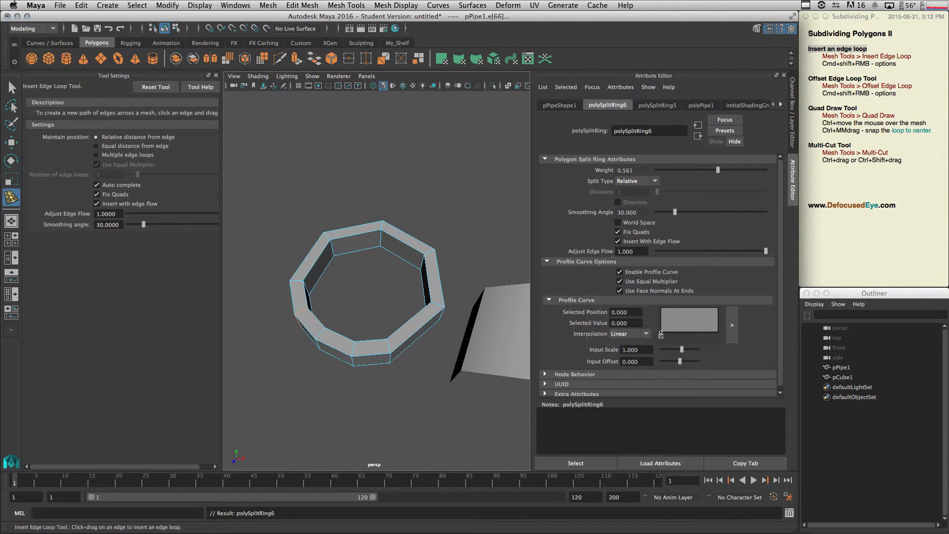
left_click_drag(766, 251, 645, 251)
double_click(644, 252)
type("1")
key("Return")
key("Return")
left_click_drag(328, 315, 351, 312, "alt")
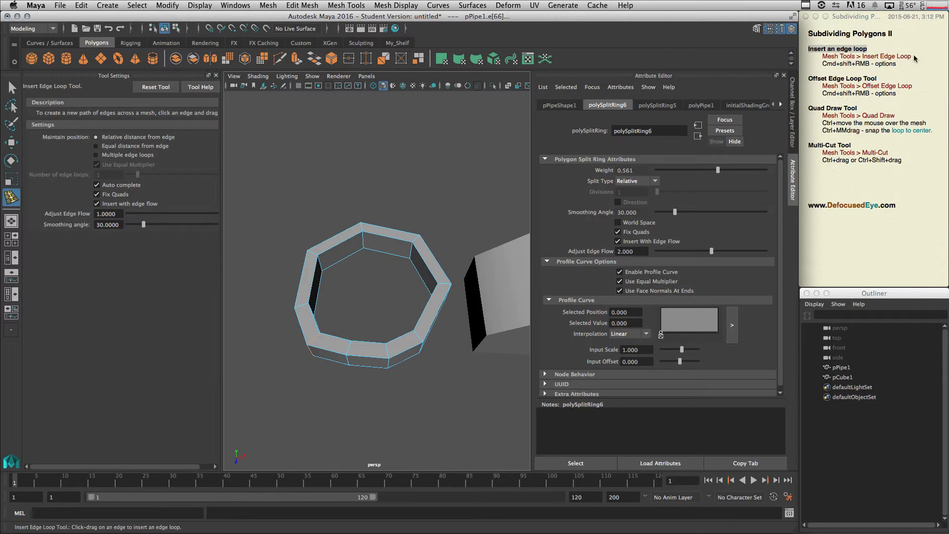
Highlight the Cmd+Shift+RMB options line in Notes, then show the edge loop tool's quick options in Maya
left_click(849, 66)
left_click_drag(821, 64, 904, 65)
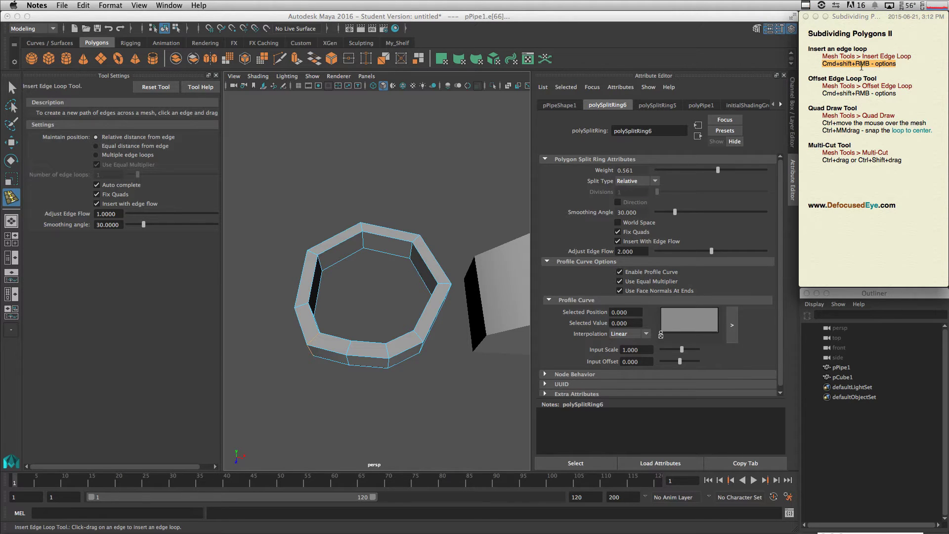
left_click(533, 18)
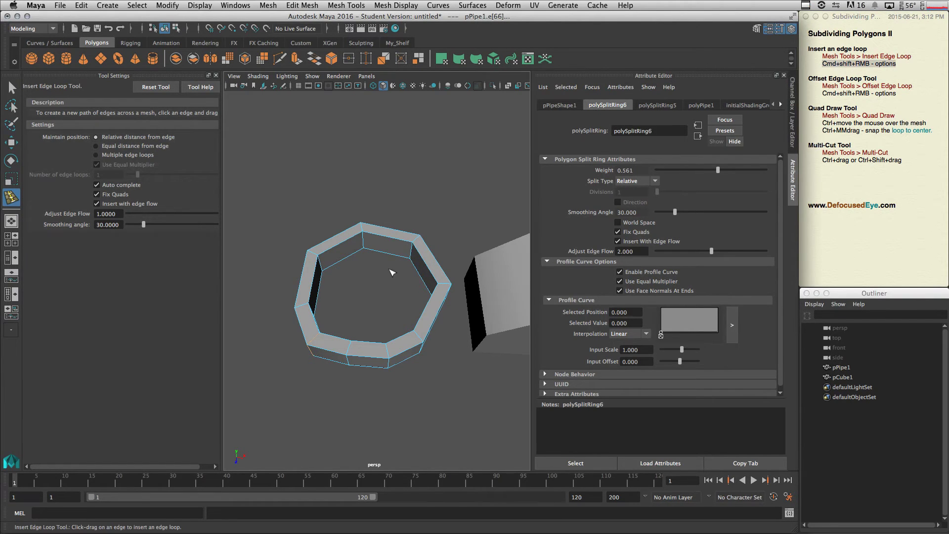
mouse_move(381, 268)
right_mouse_down("shift+super")
mouse_move(368, 258)
mouse_move(381, 249)
mouse_move(382, 292)
mouse_move(396, 277)
mouse_move(369, 273)
mouse_move(396, 252)
mouse_move(376, 267)
right_mouse_up("shift+super")
left_click(837, 74)
left_click(844, 76)
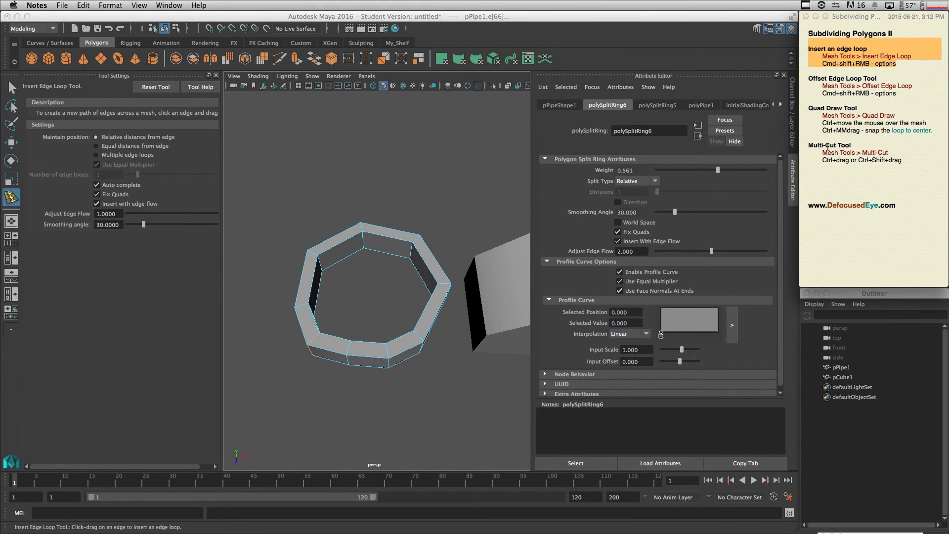
left_click(807, 206)
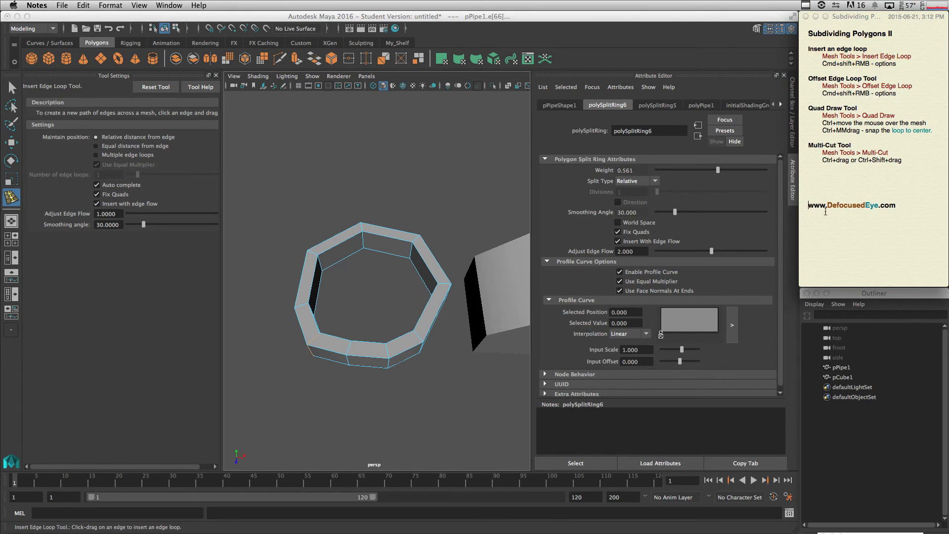
key("Tab")
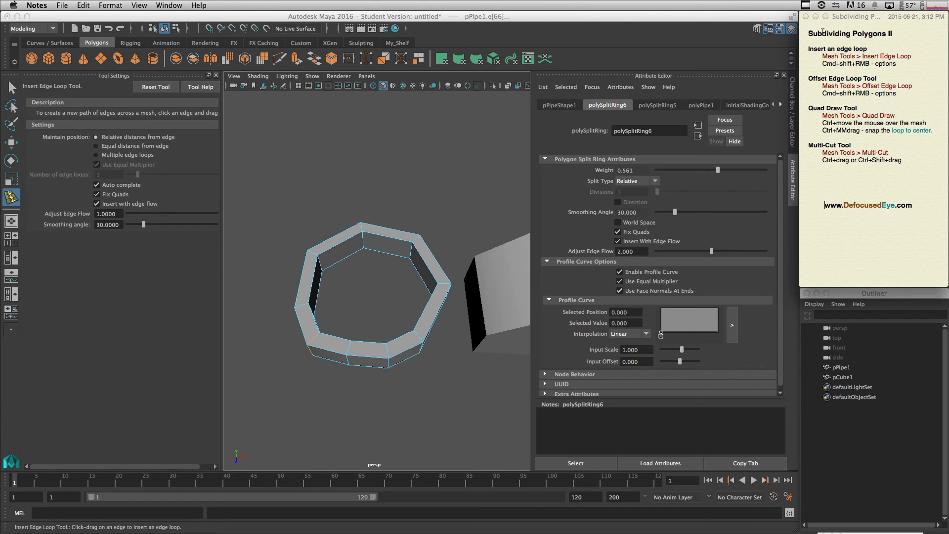
left_click_drag(904, 34, 778, 38)
left_click_drag(903, 68, 836, 40)
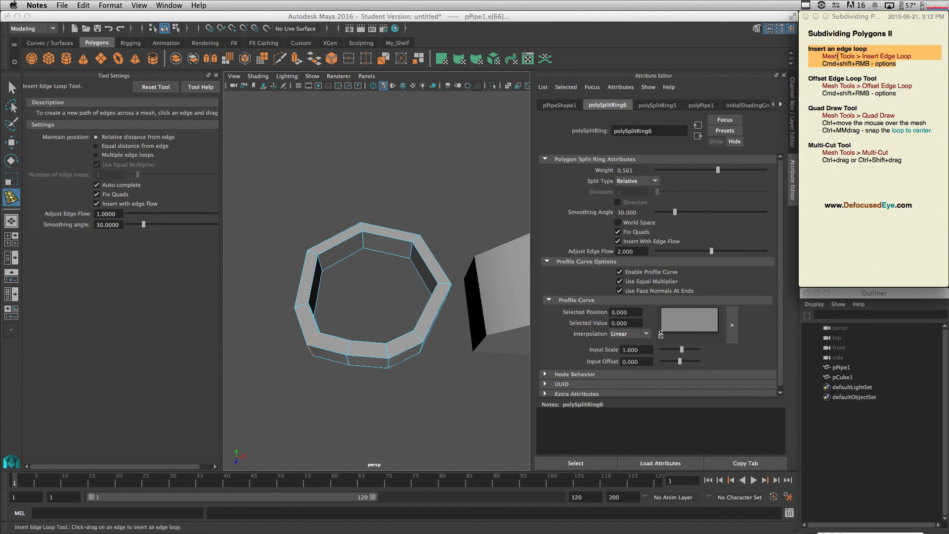